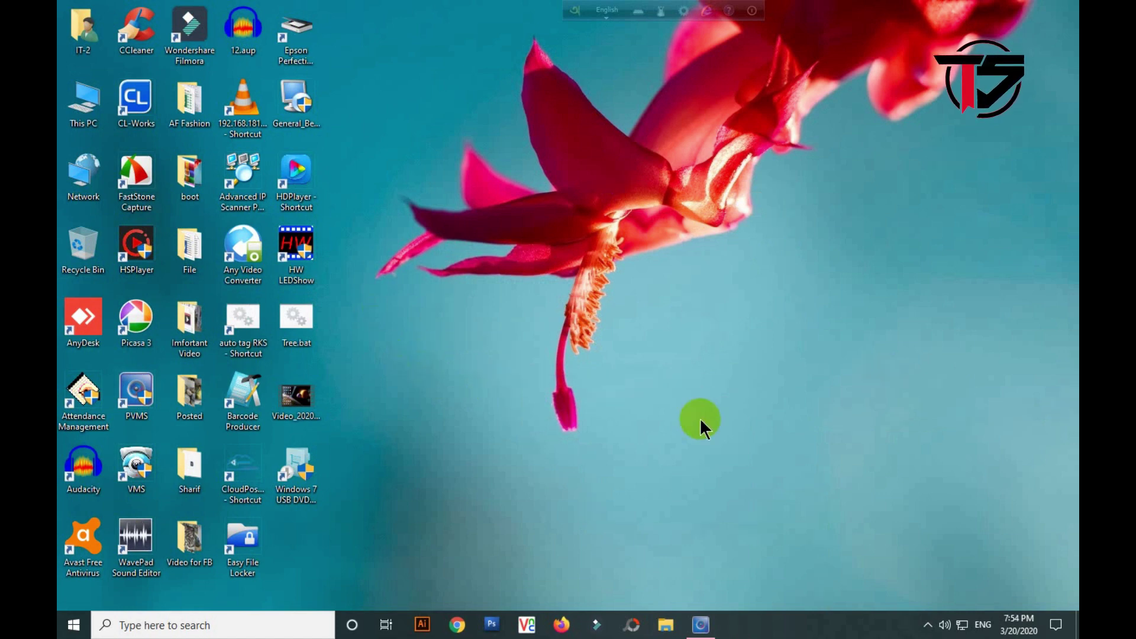
# Step: Search the web in Chrome for "windows 10 iso file download" and open Microsoft's Windows 10 disc image download page
pyautogui.click(458, 626)
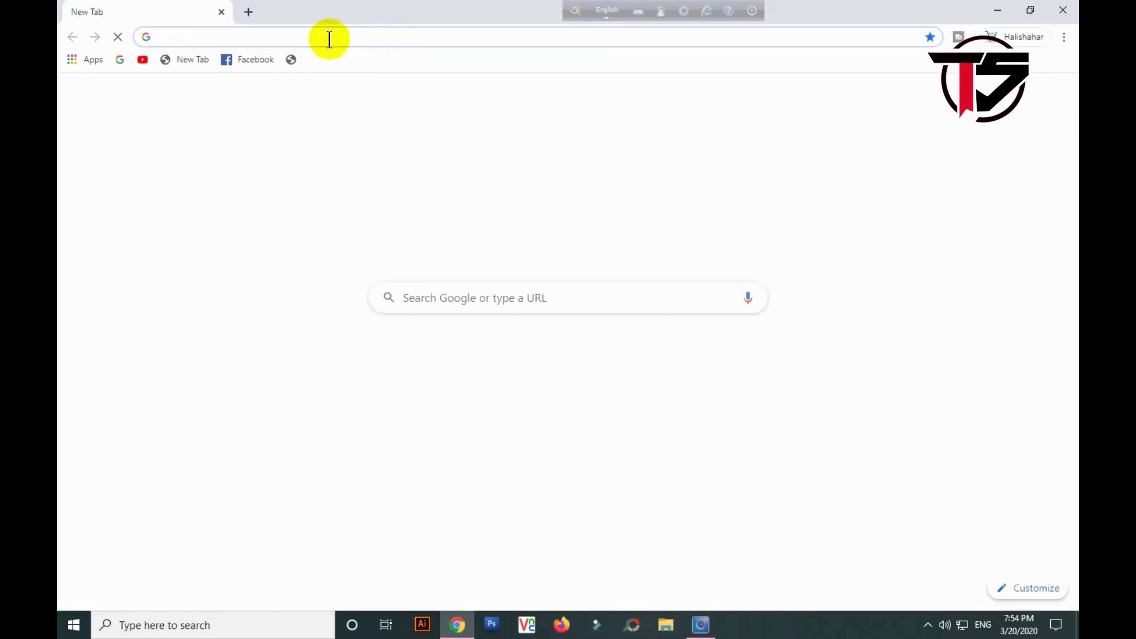
pyautogui.write('windows 10 iso file download')
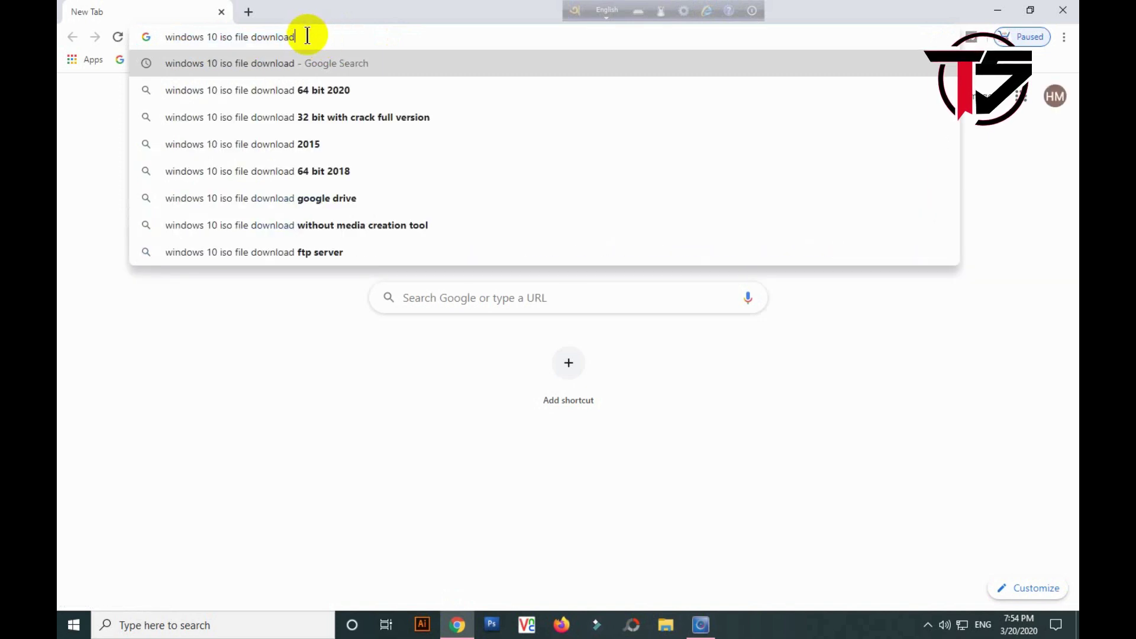
pyautogui.press('Return')
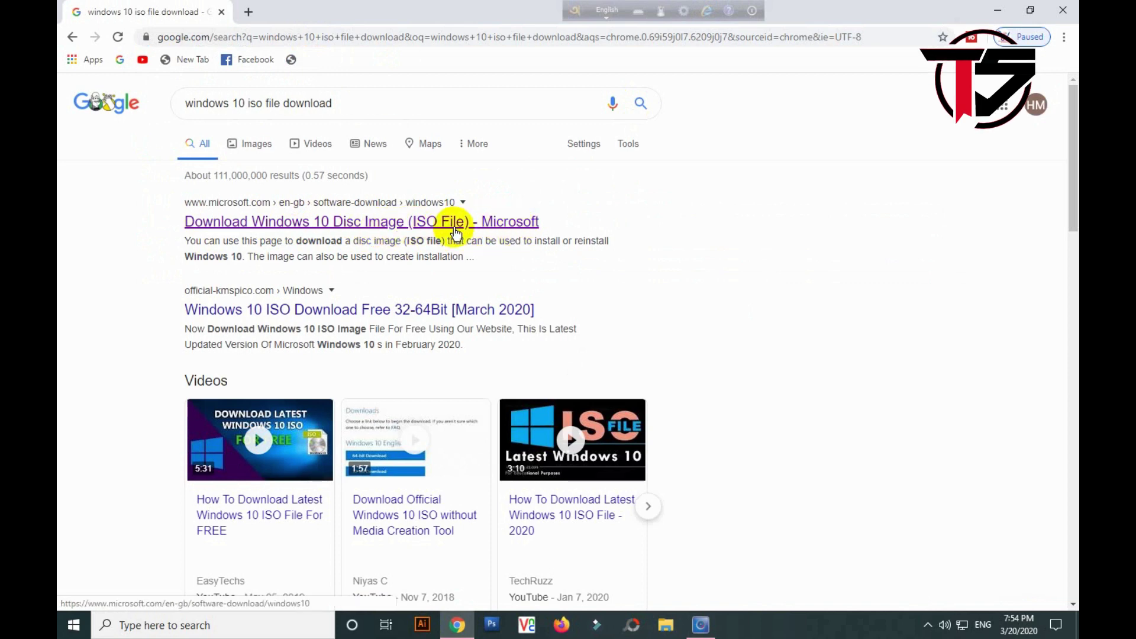
pyautogui.click(313, 225)
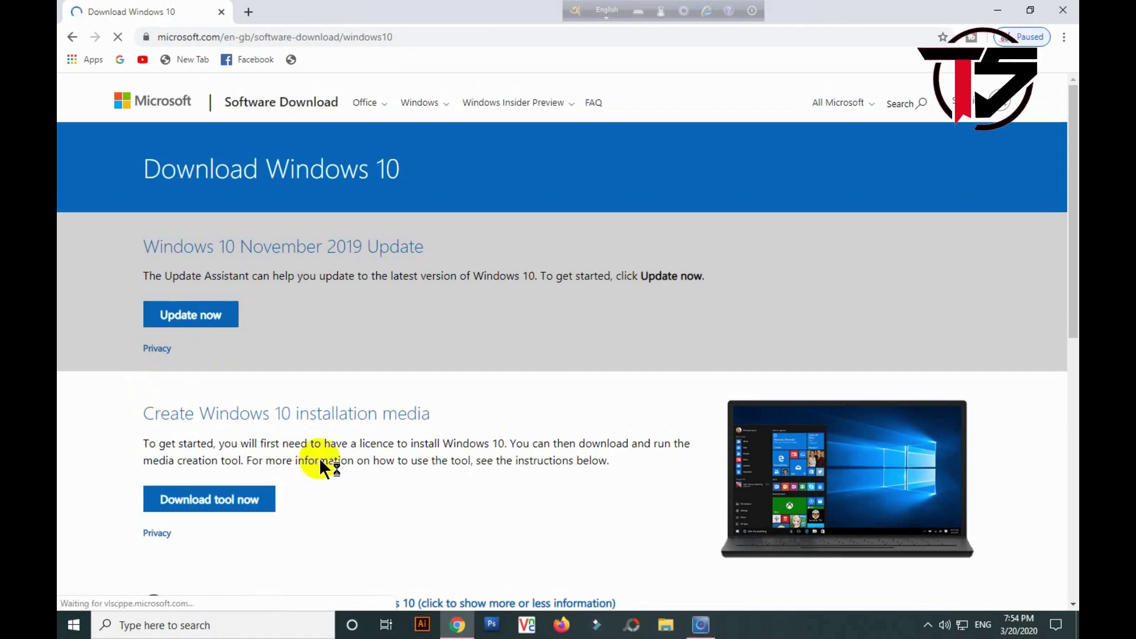
# Step: Download the media creation tool from the section on creating Windows 10 installation media
pyautogui.scroll(-1, 236, 432)
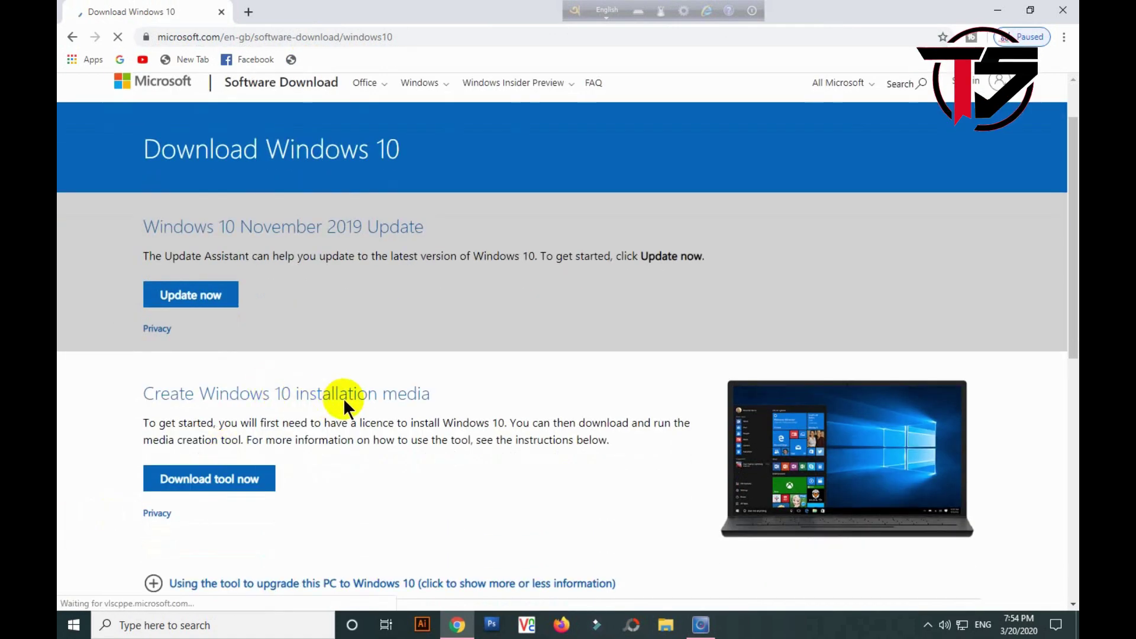
pyautogui.scroll(-5, 248, 464)
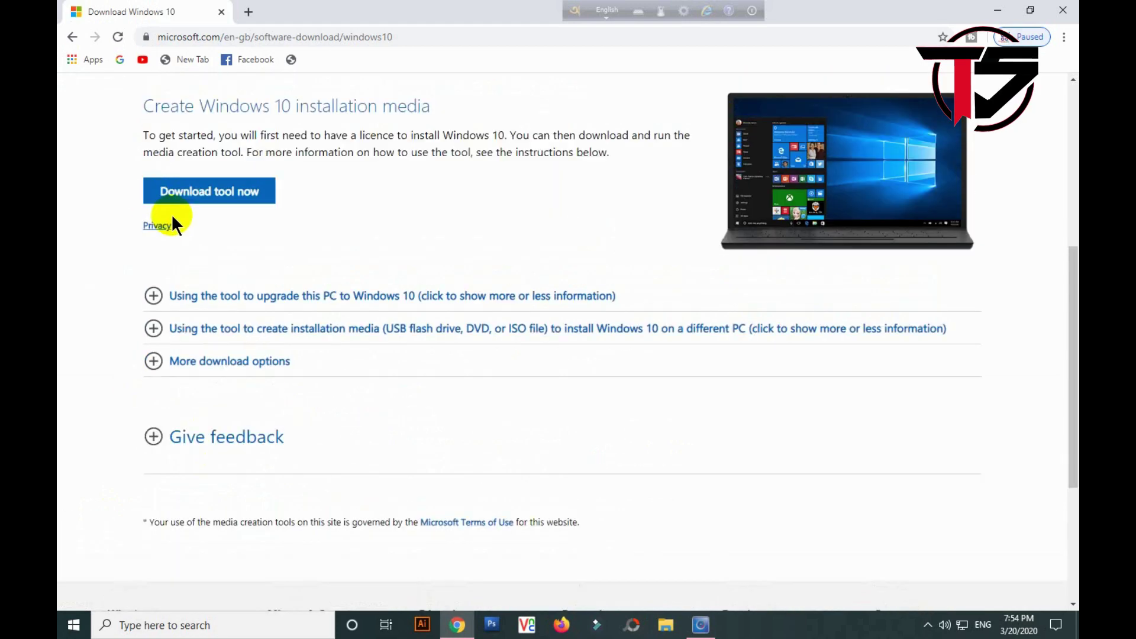
pyautogui.click(235, 205)
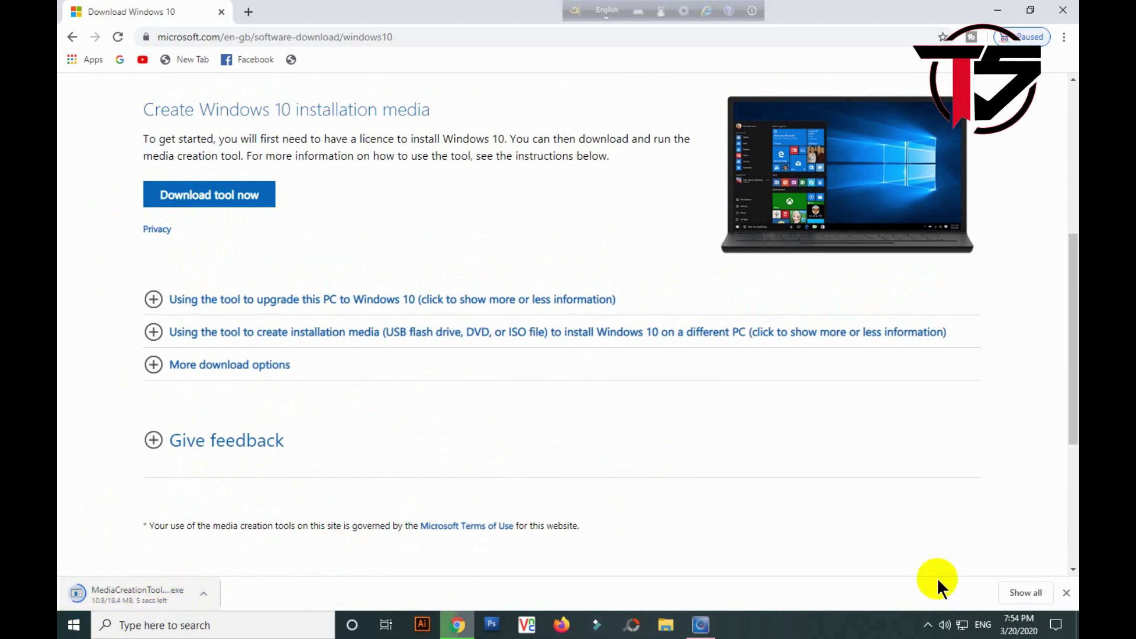
# Step: Run the downloaded MediaCreationTool1909.exe from its folder and minimize the File Explorer and browser windows
pyautogui.click(1019, 591)
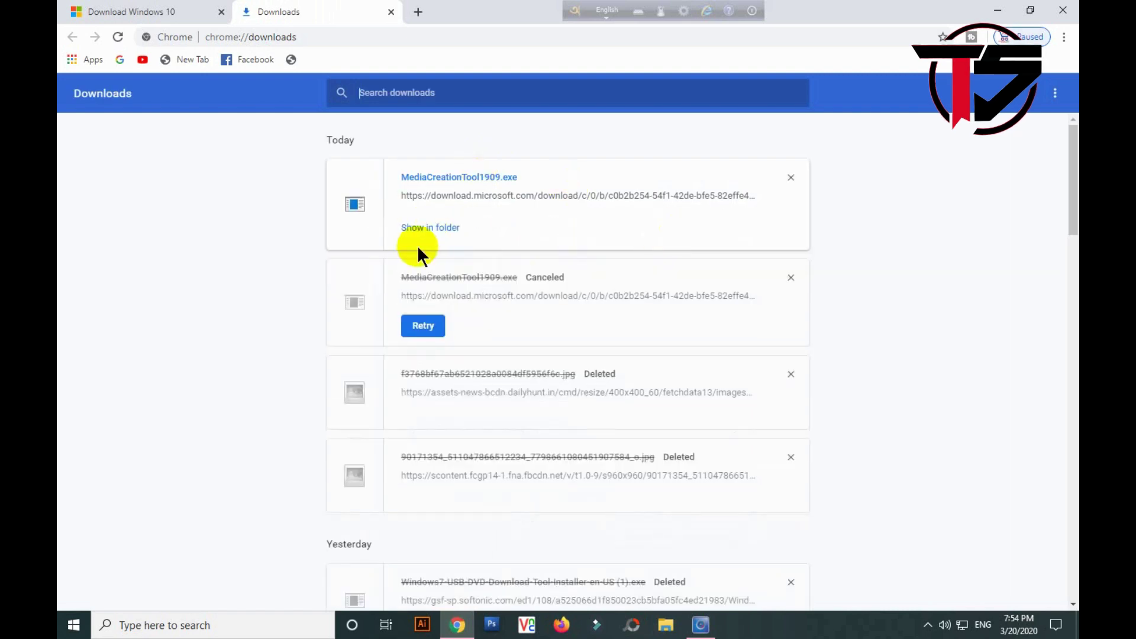
pyautogui.click(430, 229)
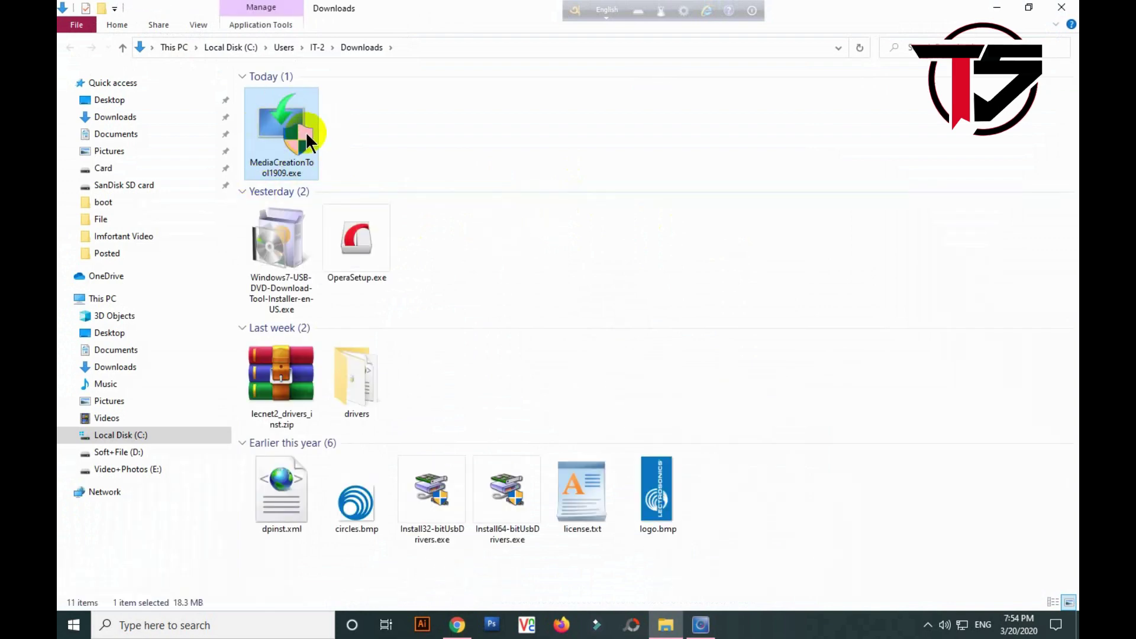
pyautogui.doubleClick(274, 127)
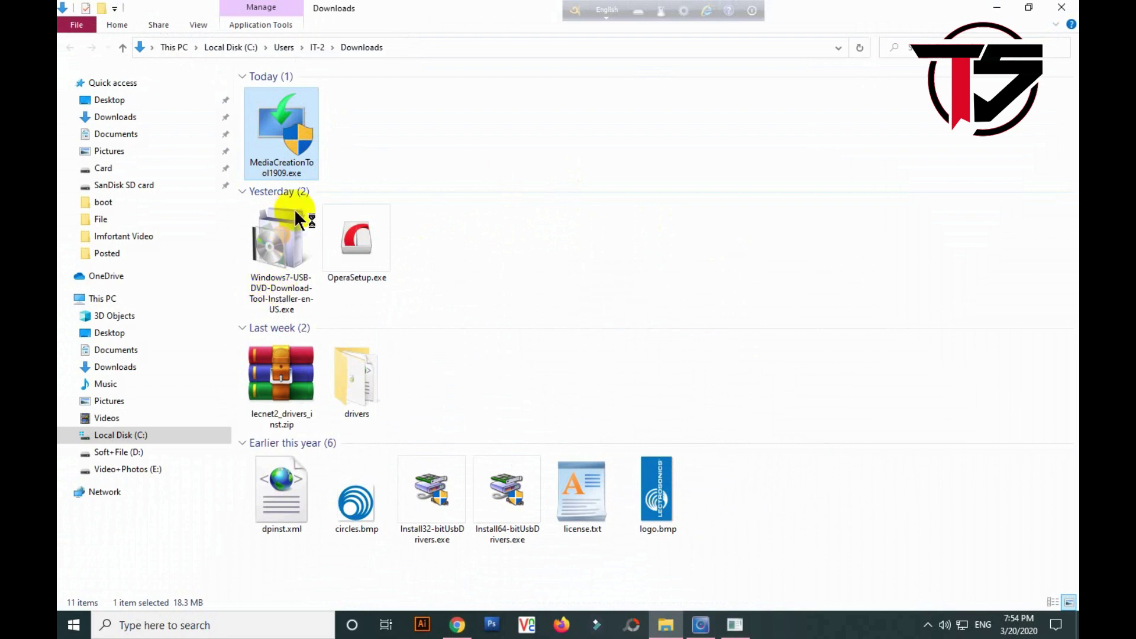
pyautogui.click(474, 429)
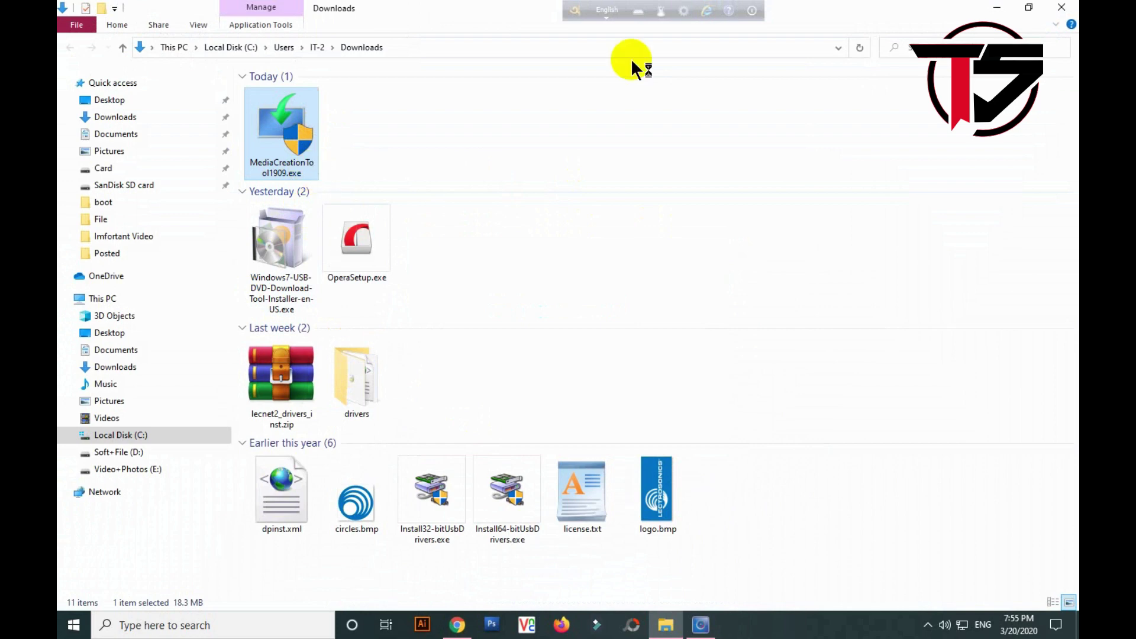
pyautogui.click(999, 7)
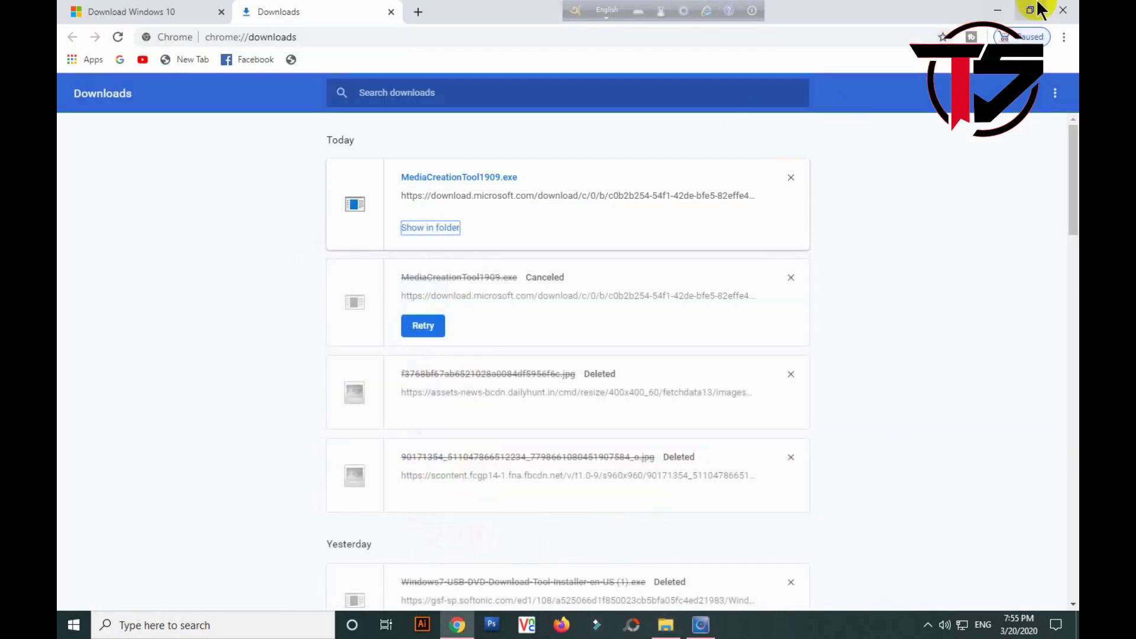
pyautogui.click(998, 8)
pyautogui.rightClick(562, 218)
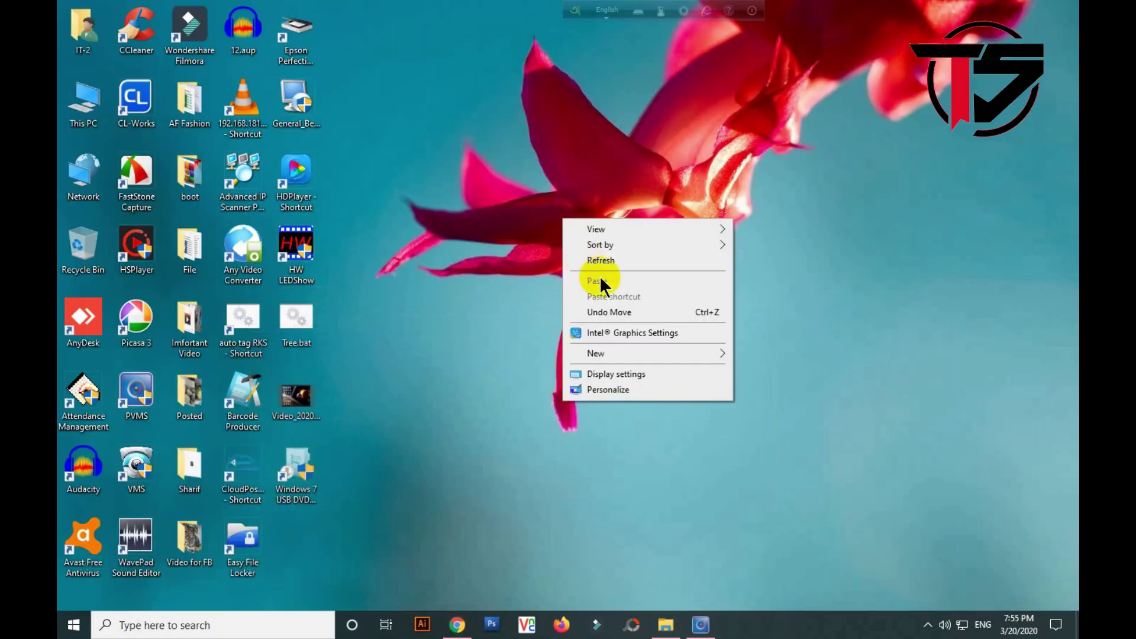
pyautogui.click(621, 262)
pyautogui.rightClick(580, 249)
pyautogui.click(616, 290)
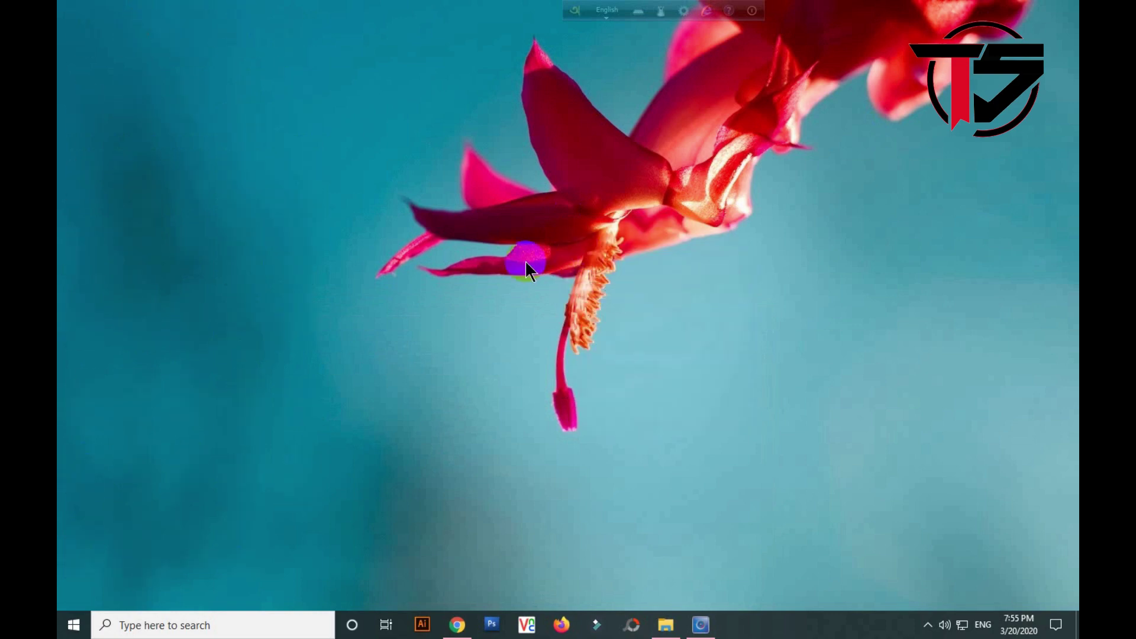
pyautogui.rightClick(525, 261)
pyautogui.click(556, 301)
pyautogui.rightClick(535, 292)
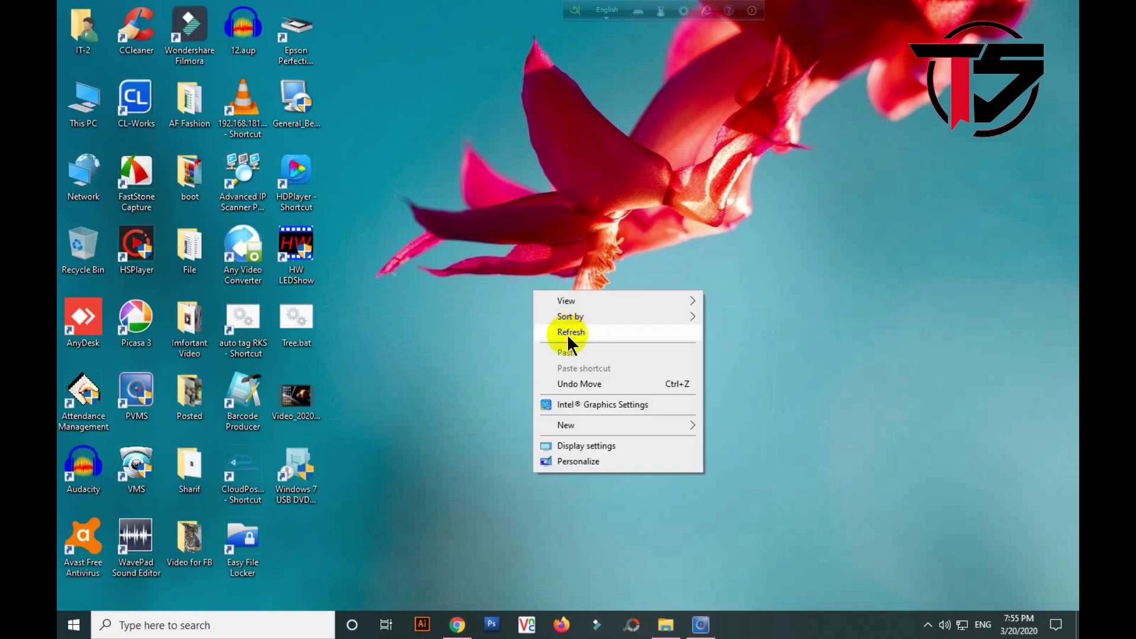
pyautogui.click(567, 334)
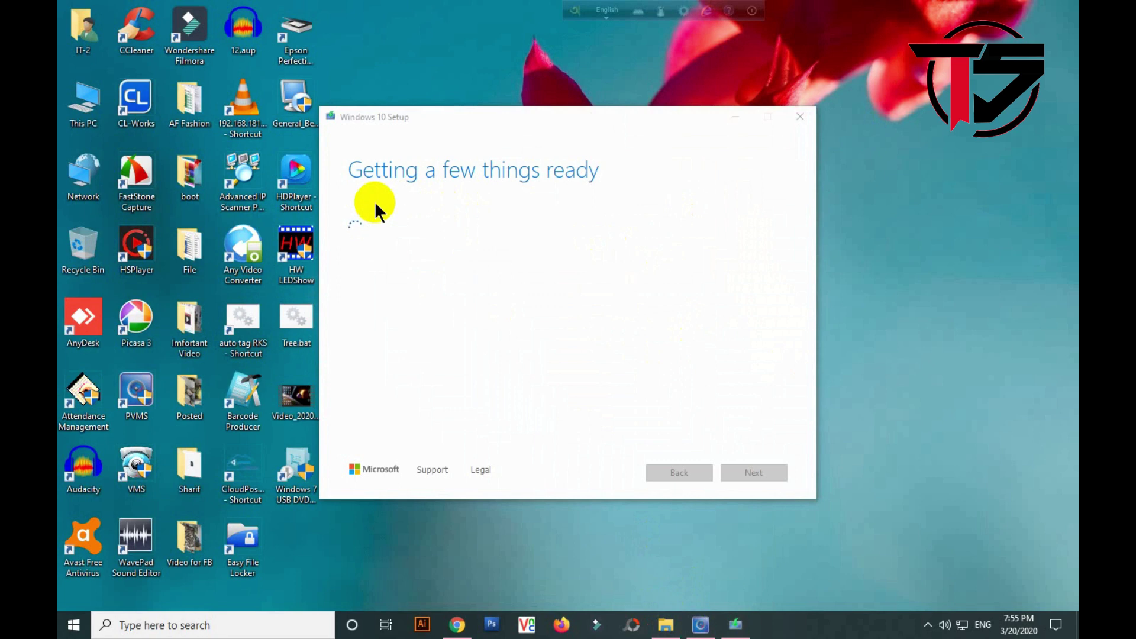
pyautogui.moveTo(550, 124); pyautogui.dragTo(595, 80)
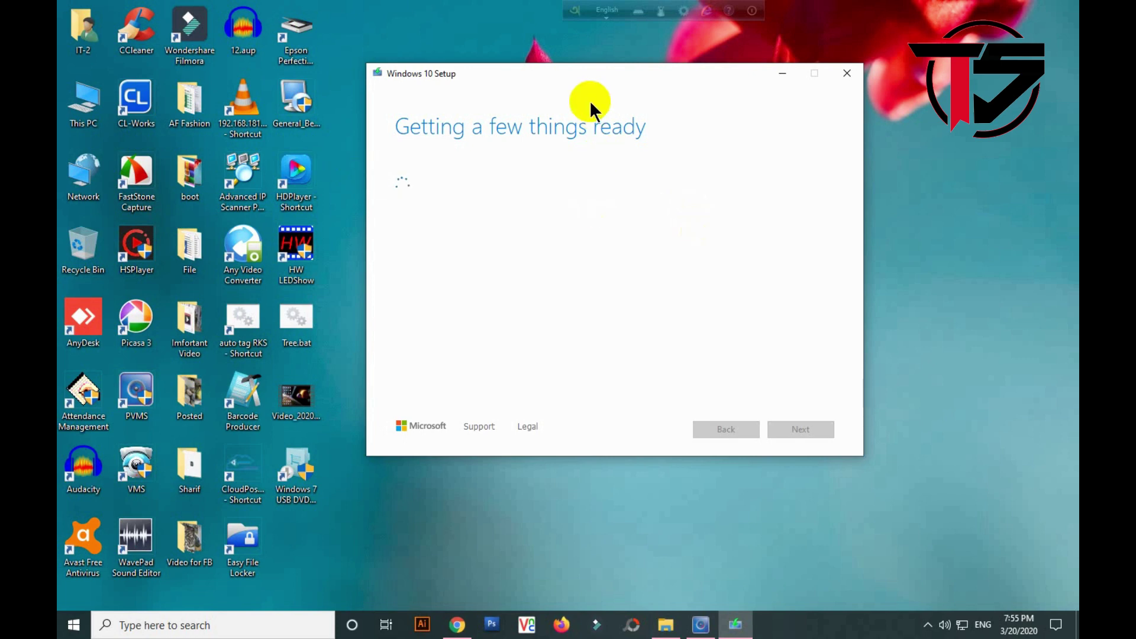
pyautogui.moveTo(590, 100); pyautogui.dragTo(613, 123)
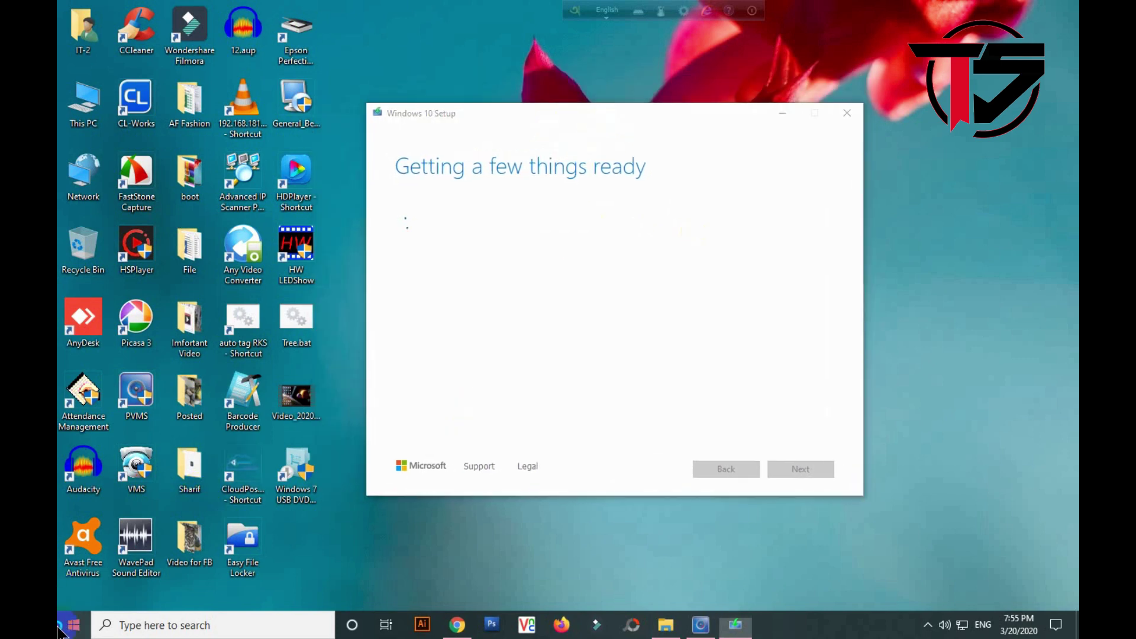
pyautogui.rightClick(59, 631)
pyautogui.click(113, 553)
pyautogui.click(158, 578)
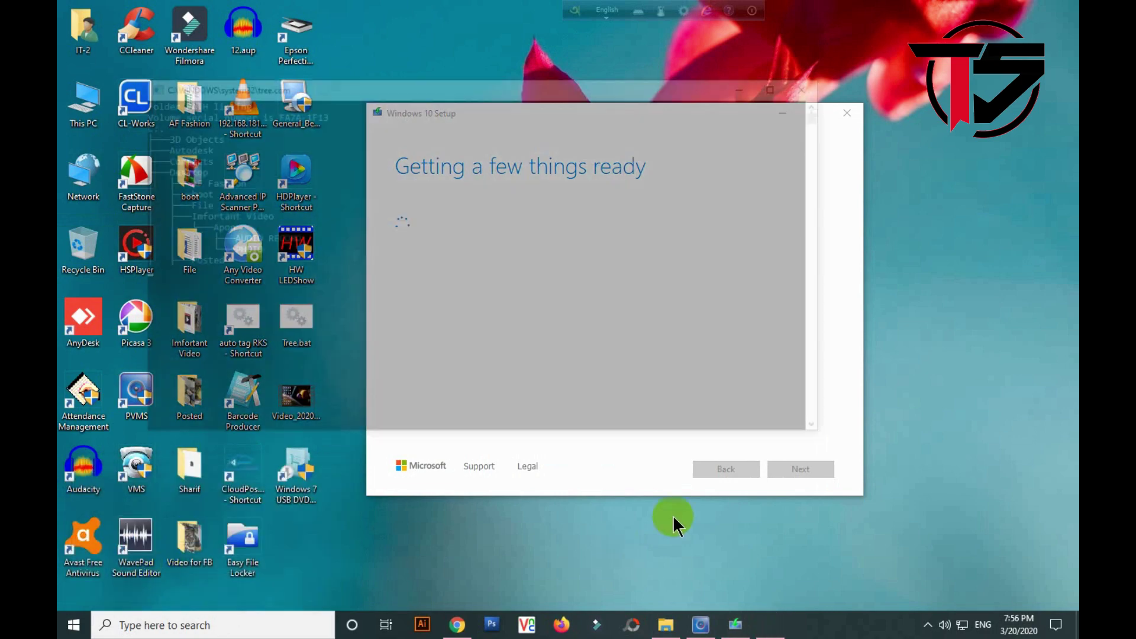
pyautogui.rightClick(953, 275)
pyautogui.click(939, 318)
pyautogui.rightClick(934, 331)
pyautogui.click(946, 357)
pyautogui.rightClick(947, 358)
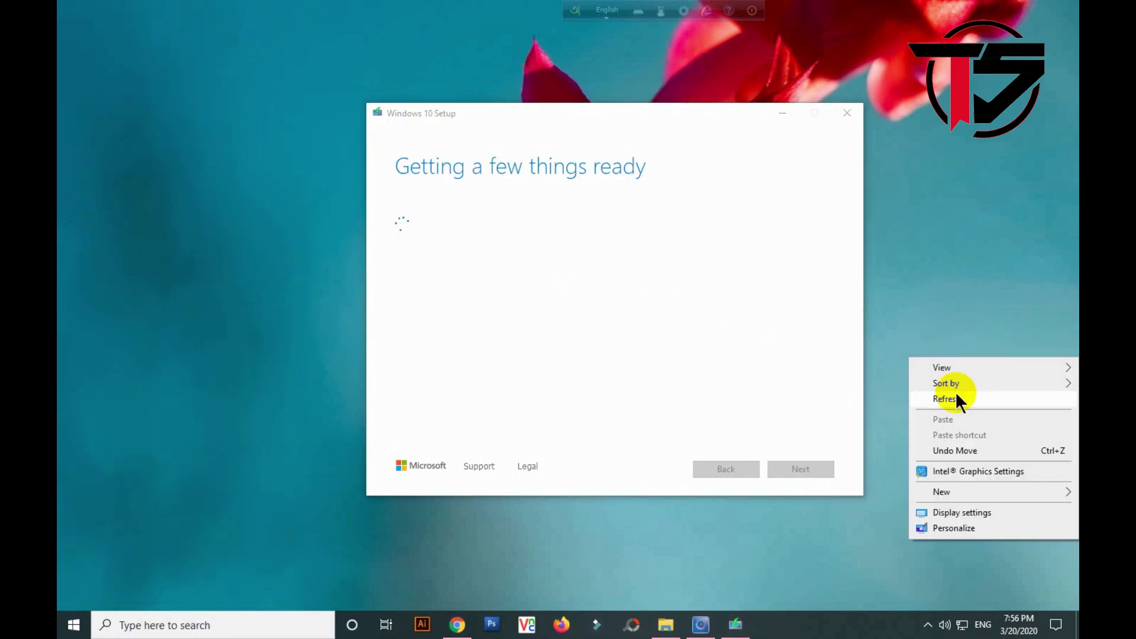
pyautogui.click(954, 397)
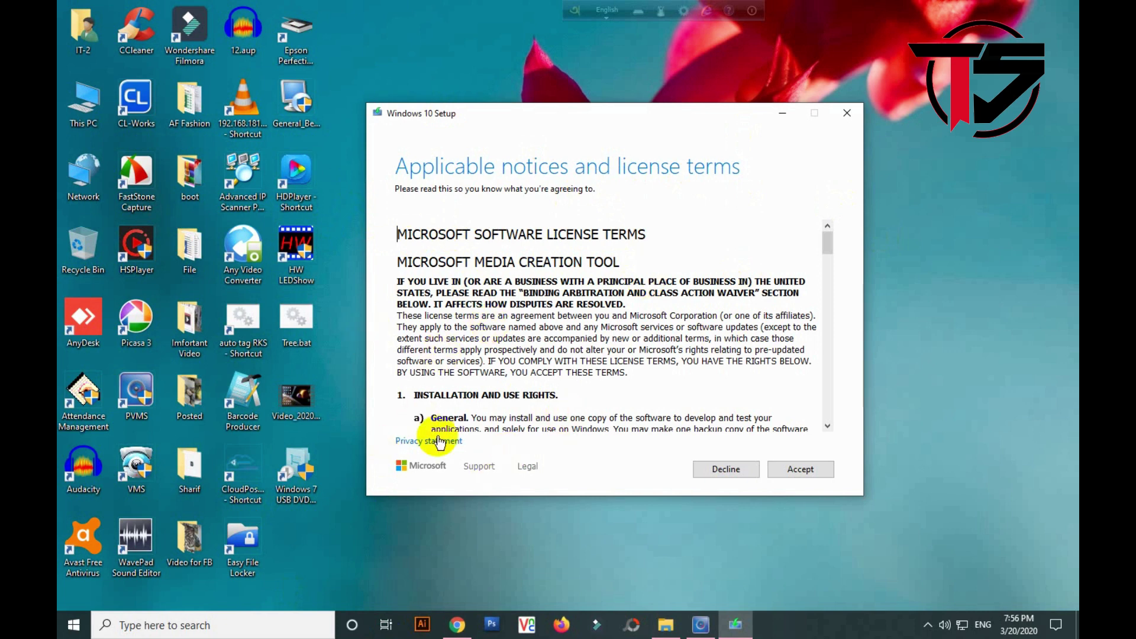
# Step: Accept the license terms and choose to create installation media (USB flash drive, DVD, or ISO file) for another PC
pyautogui.click(804, 469)
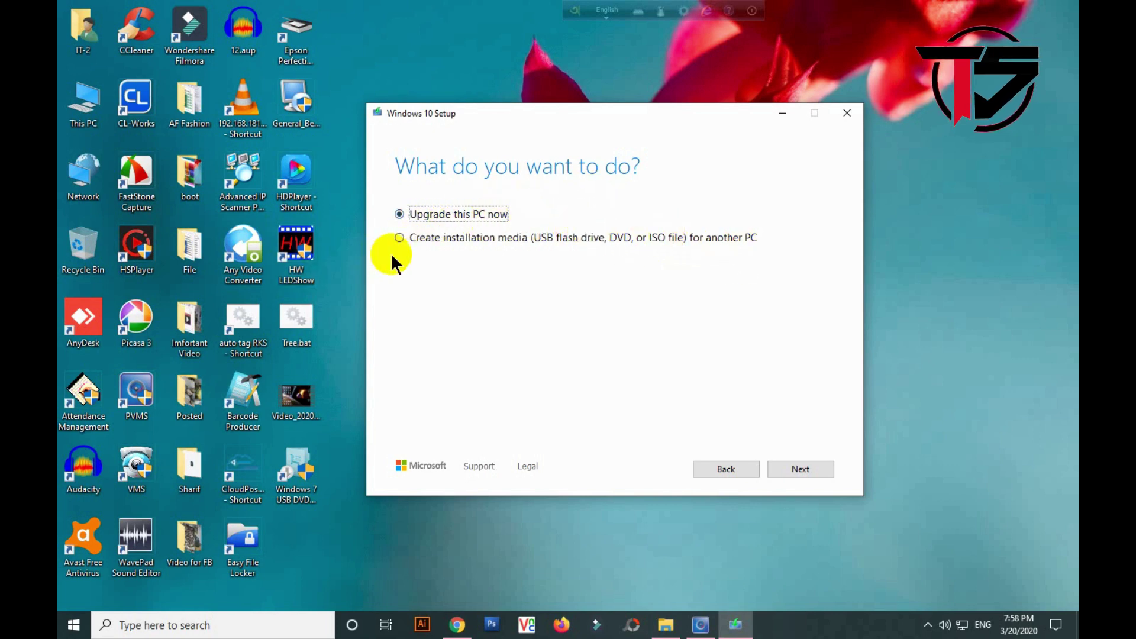
pyautogui.click(400, 238)
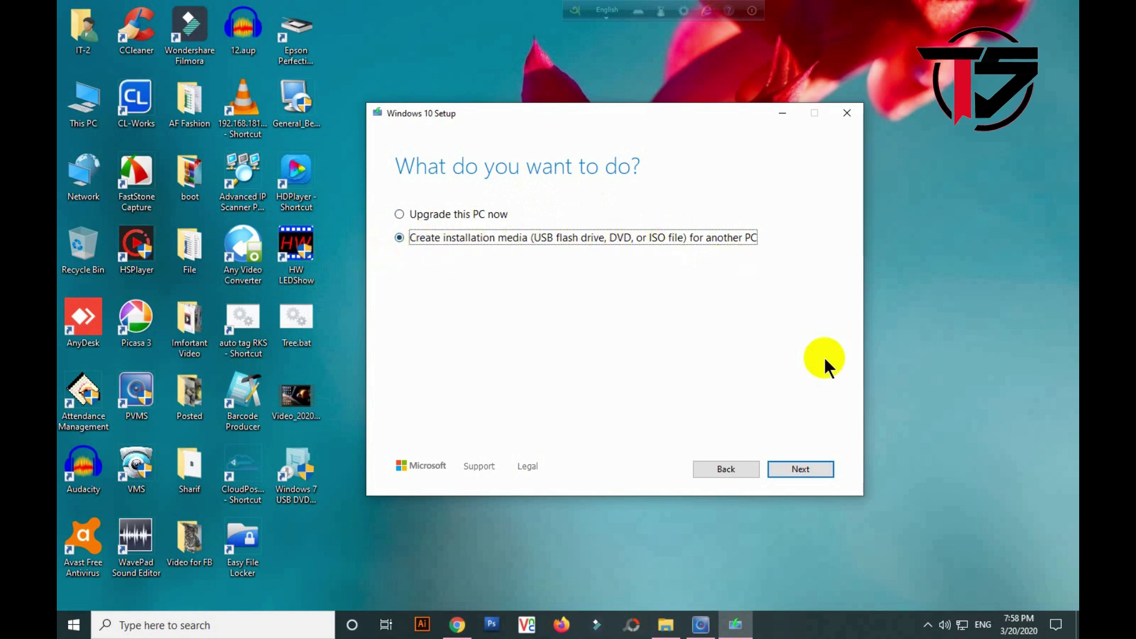
pyautogui.click(804, 464)
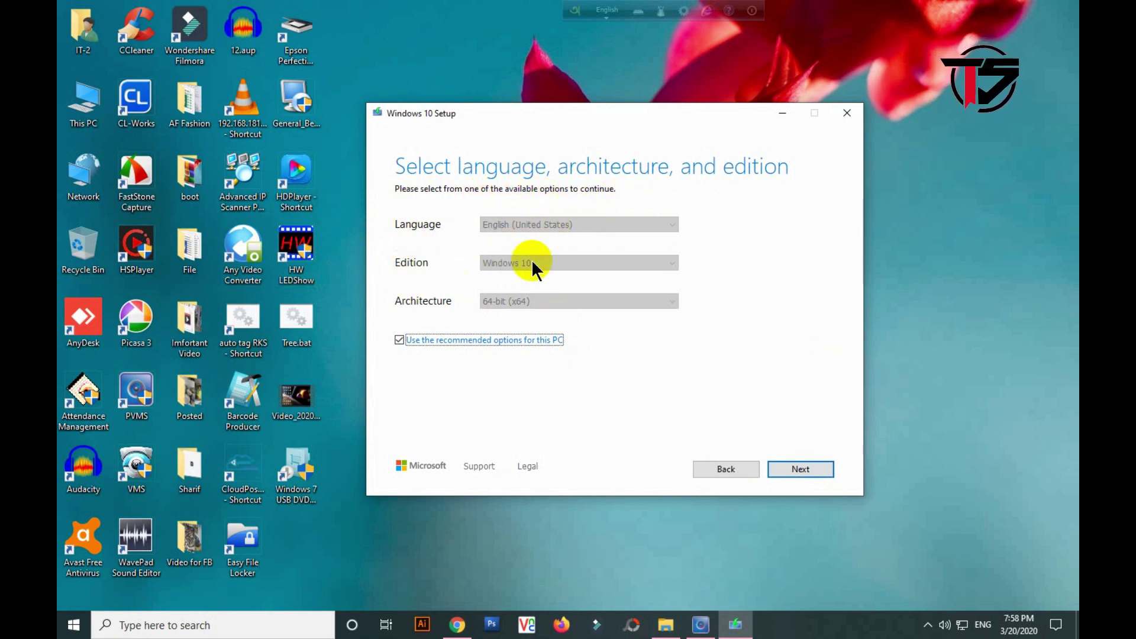
# Step: Turn off the recommended options and continue with language English (United States), edition Windows 10 and architecture 64-bit (x64)
pyautogui.click(399, 340)
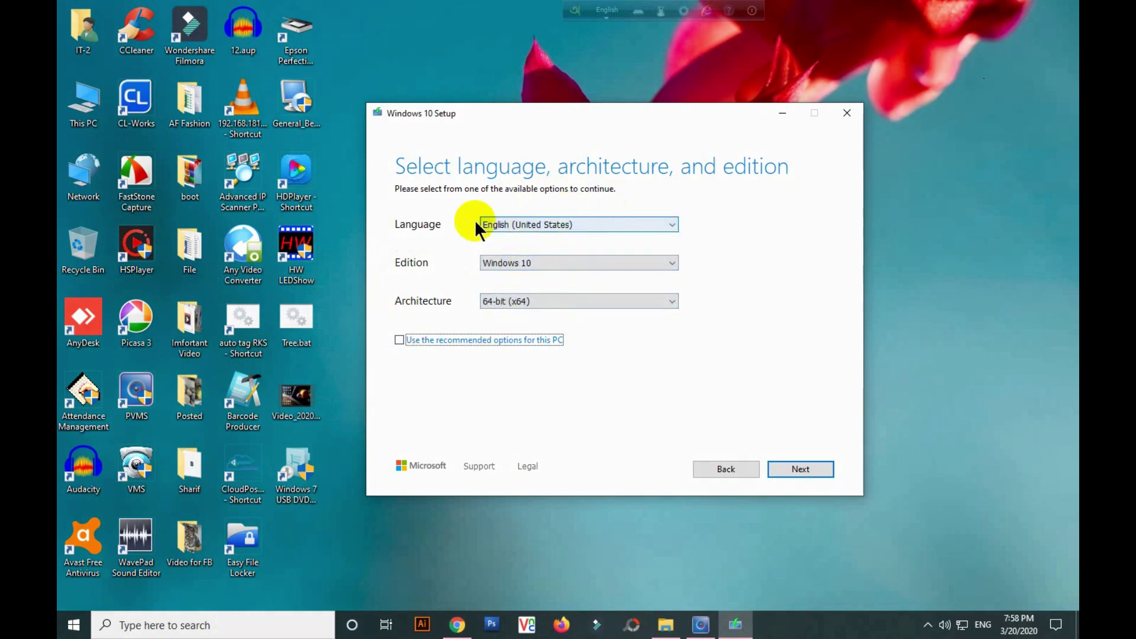
pyautogui.click(577, 226)
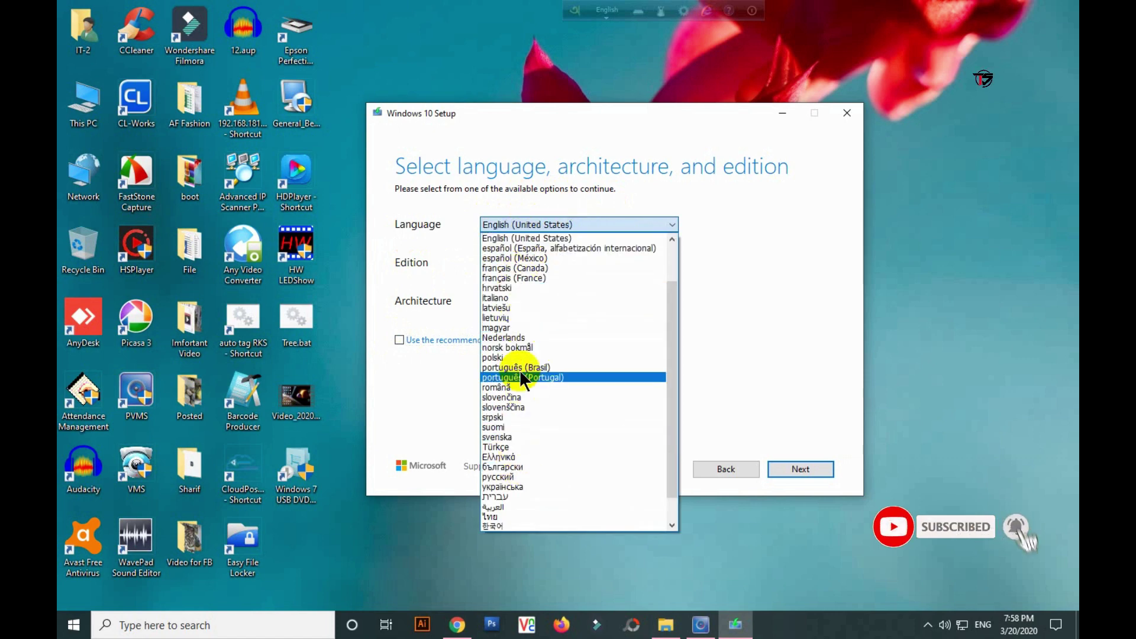
pyautogui.click(523, 236)
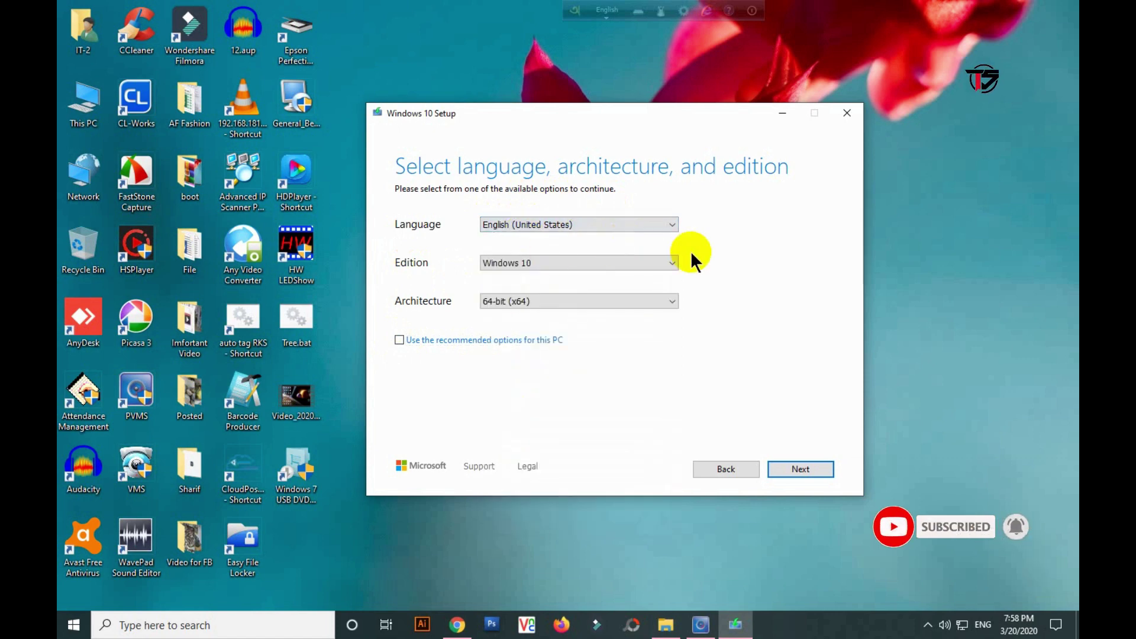
pyautogui.click(573, 262)
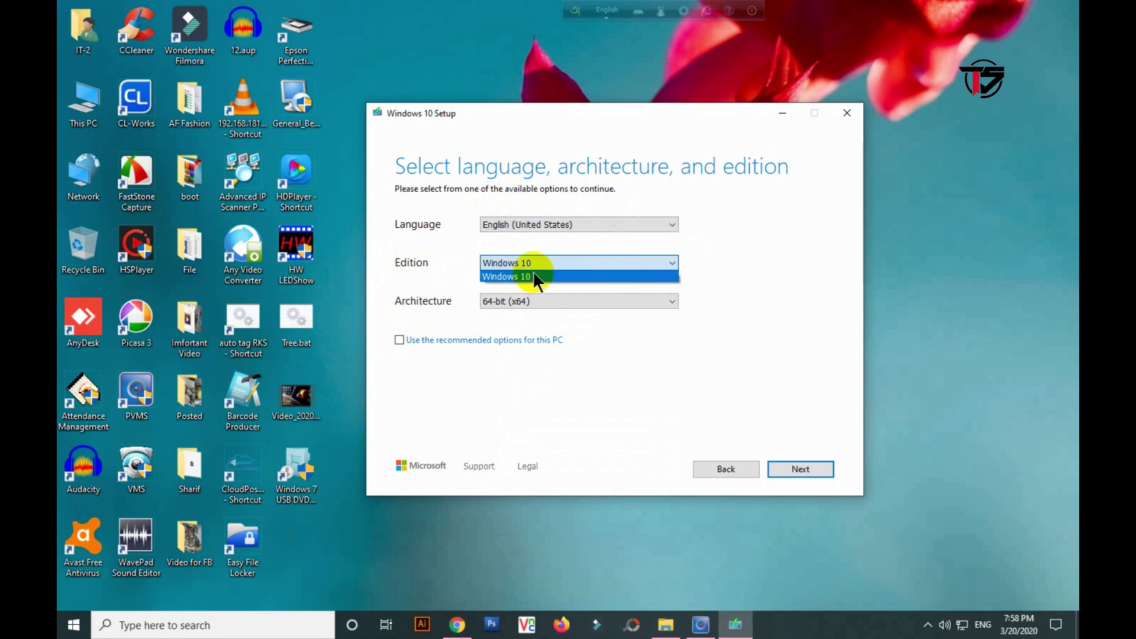
pyautogui.click(536, 277)
pyautogui.click(541, 300)
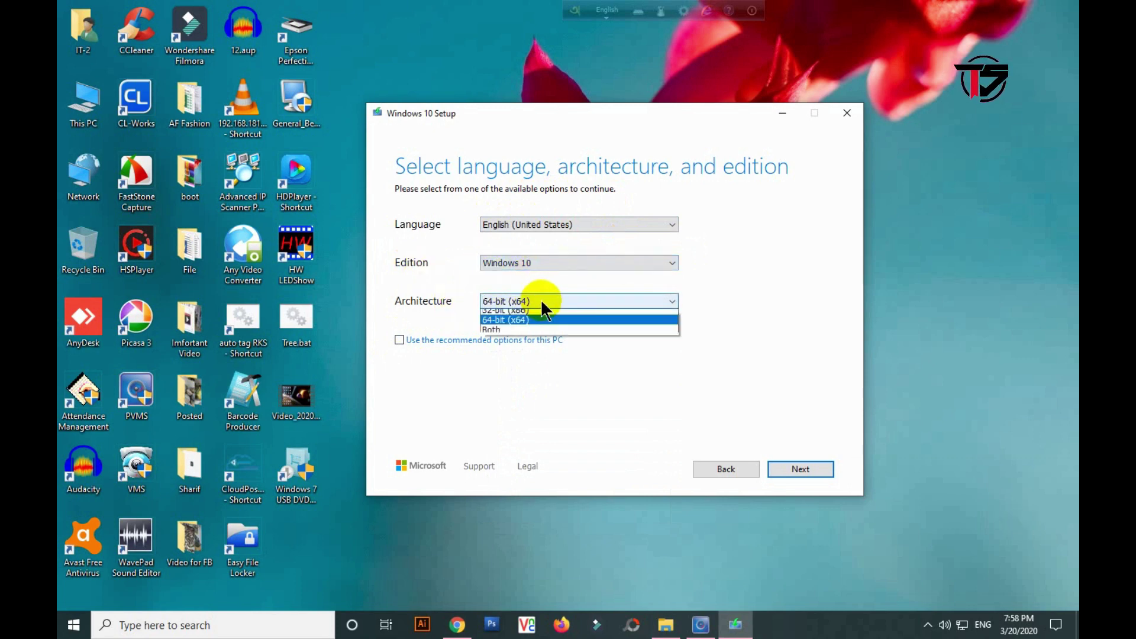
pyautogui.click(496, 323)
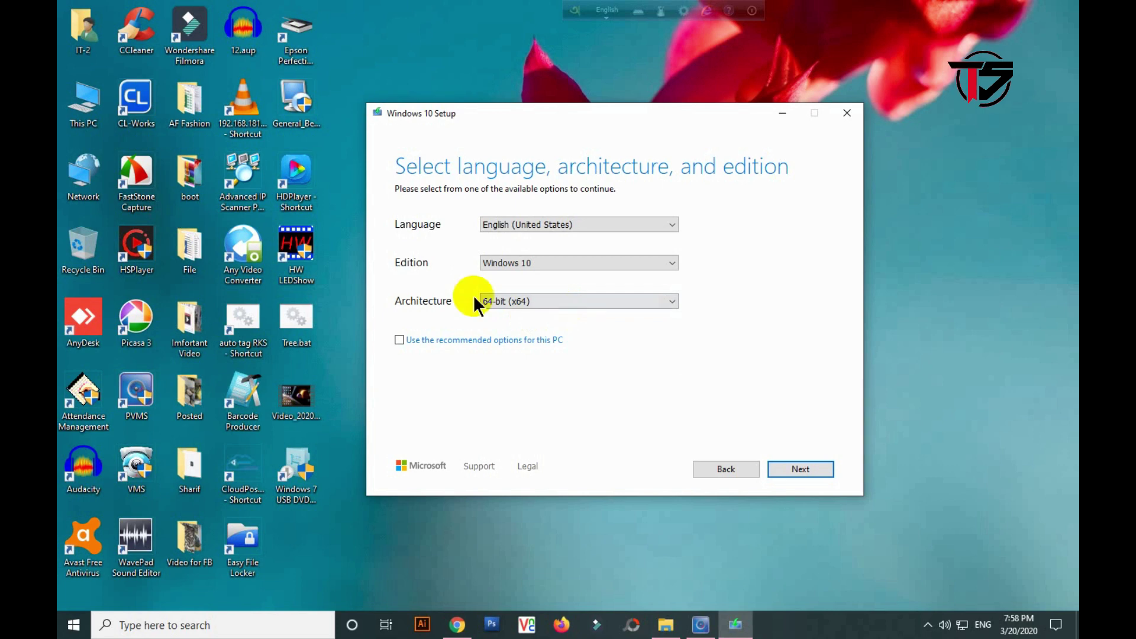
pyautogui.click(800, 471)
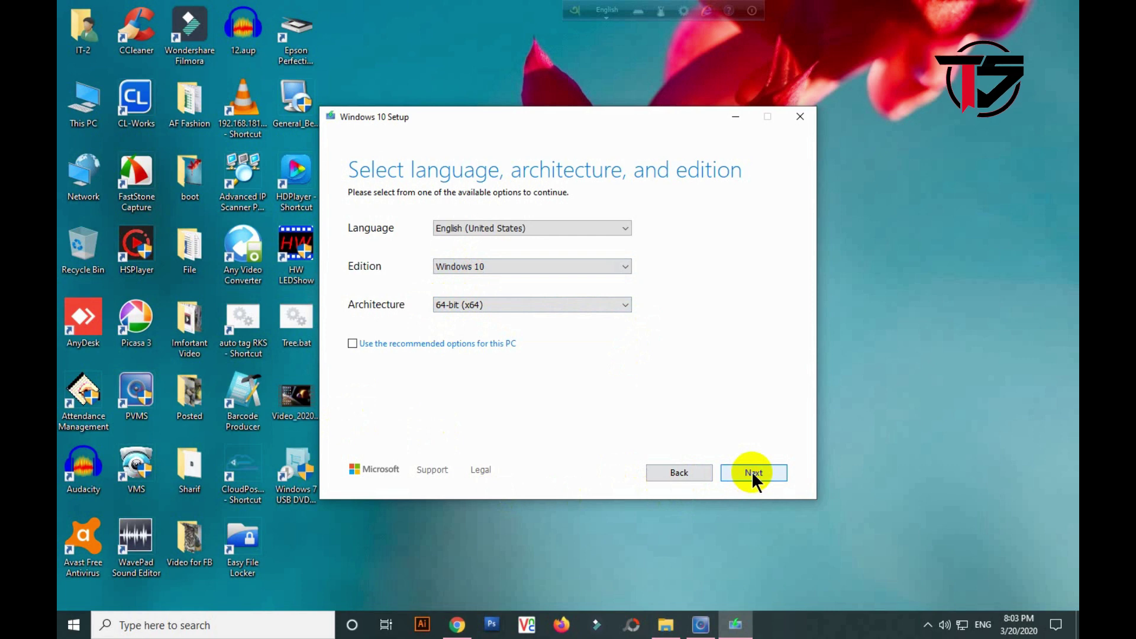
pyautogui.click(752, 471)
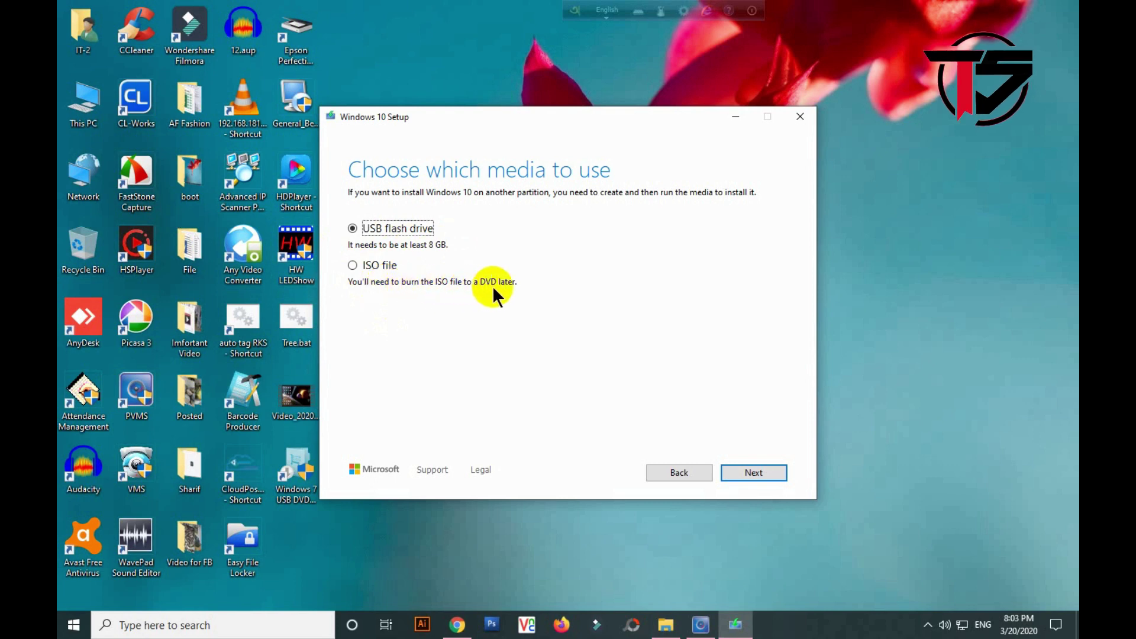
# Step: Choose ISO file as the media and save it as Windows.iso in the boot folder on the Desktop, starting the download
pyautogui.click(352, 265)
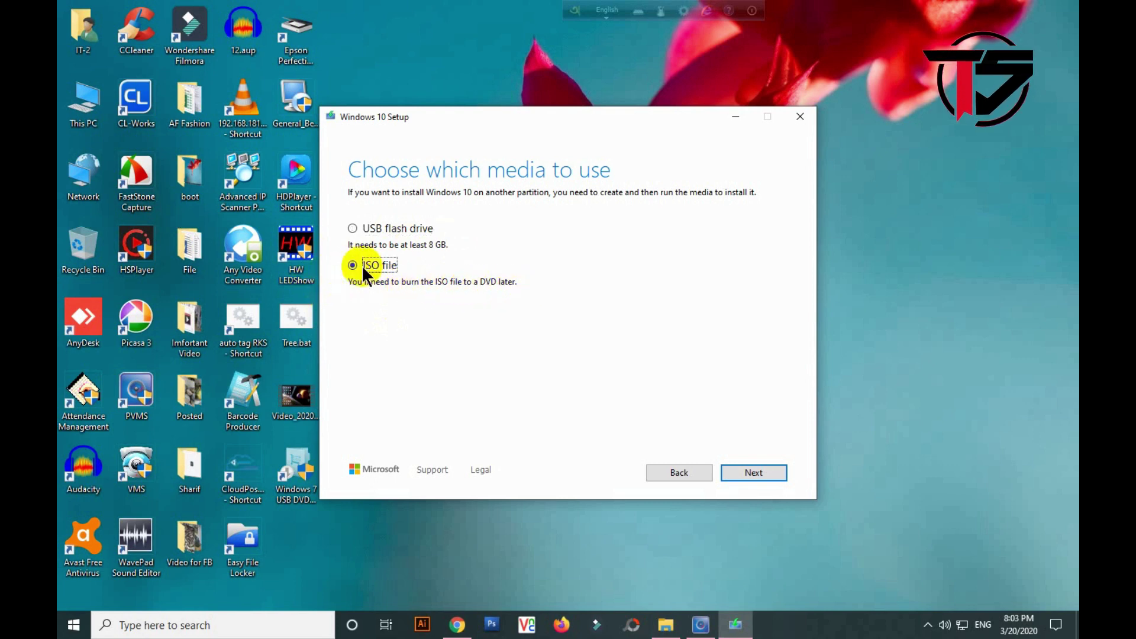
pyautogui.click(751, 472)
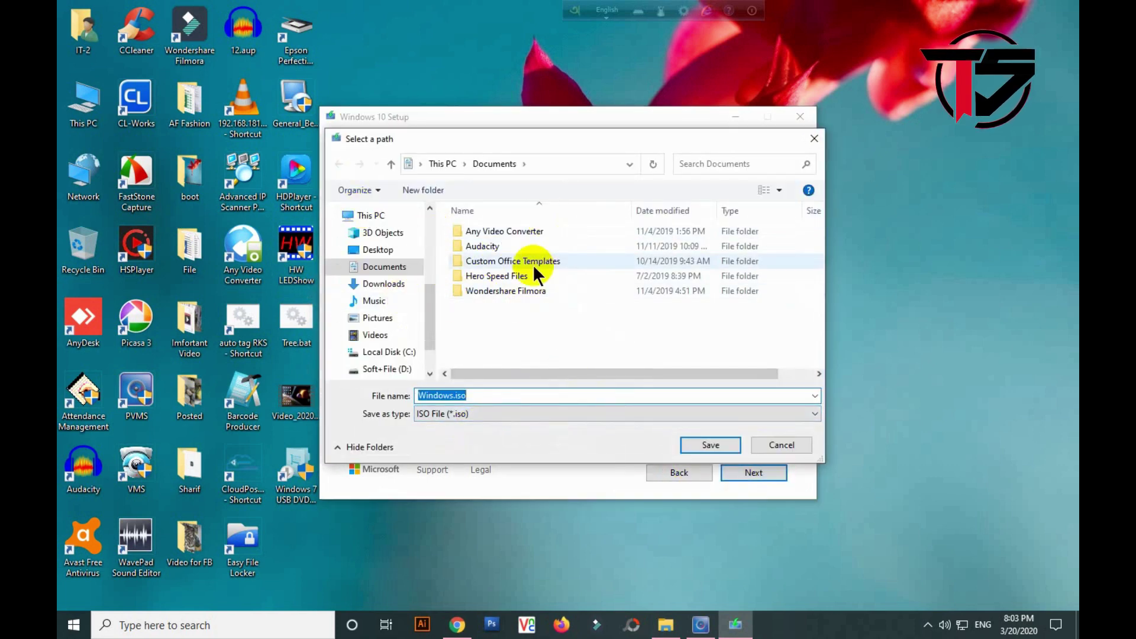
pyautogui.click(375, 251)
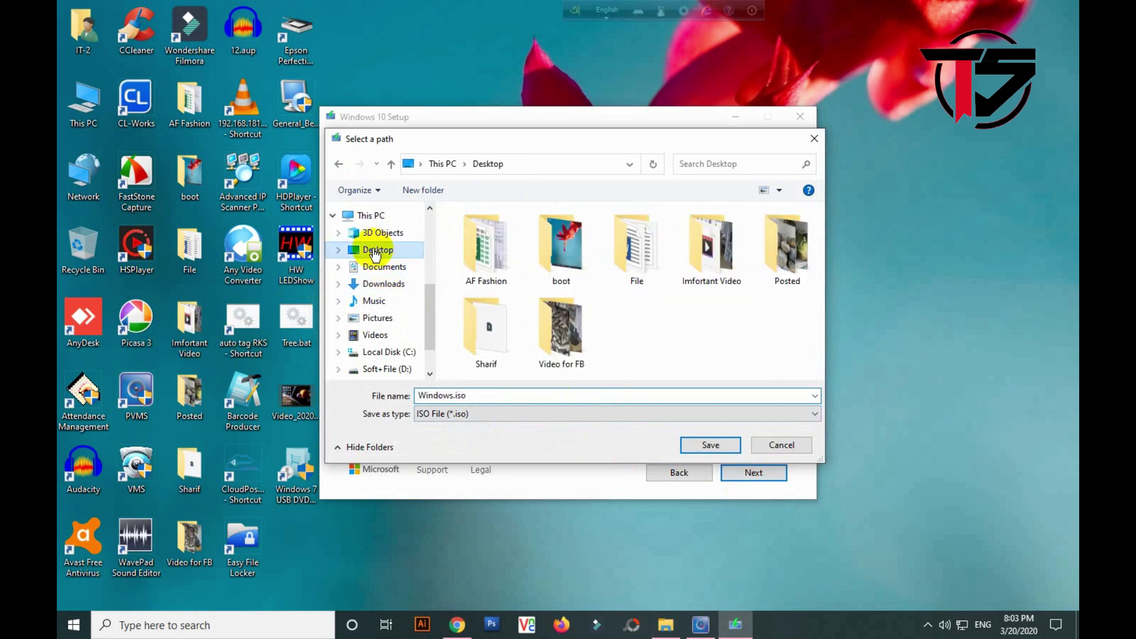
pyautogui.doubleClick(564, 255)
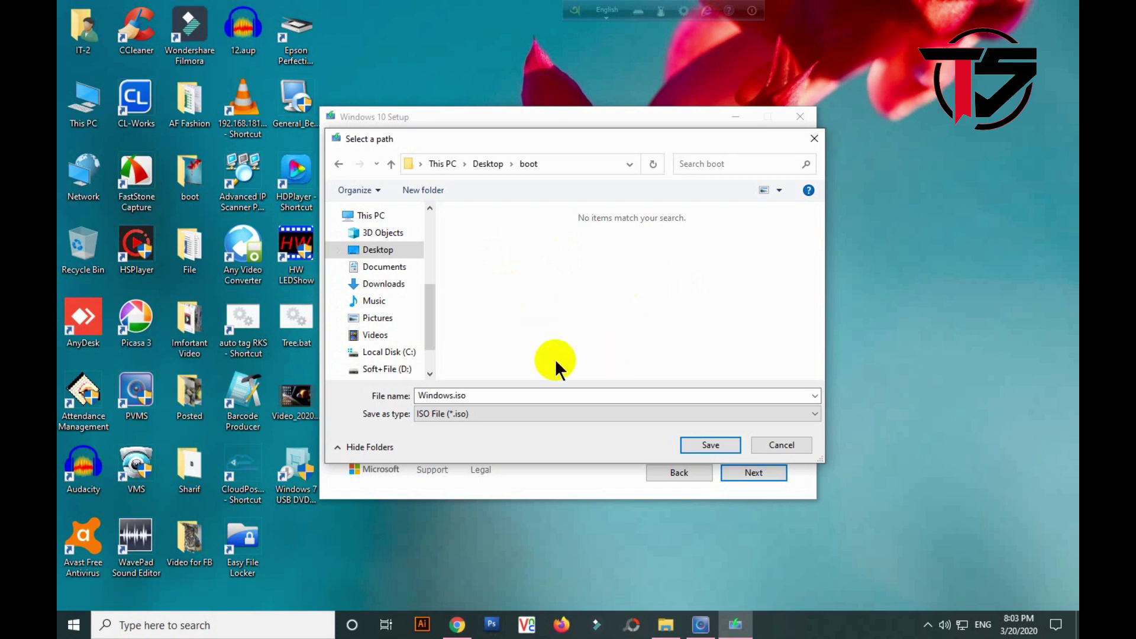
pyautogui.click(488, 413)
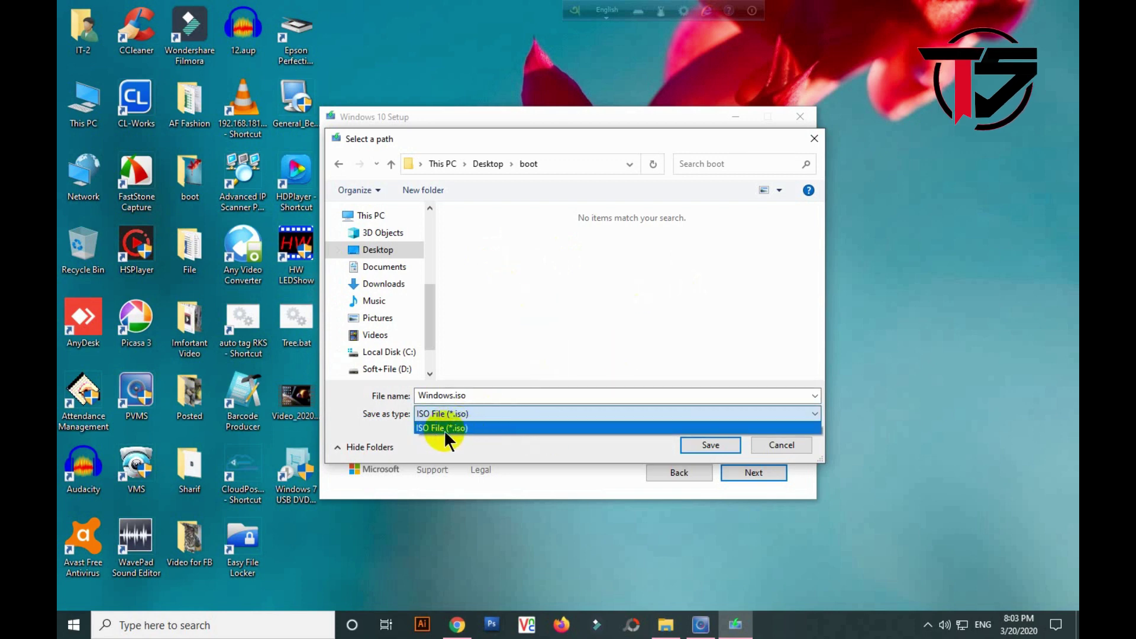
pyautogui.click(474, 421)
pyautogui.click(709, 448)
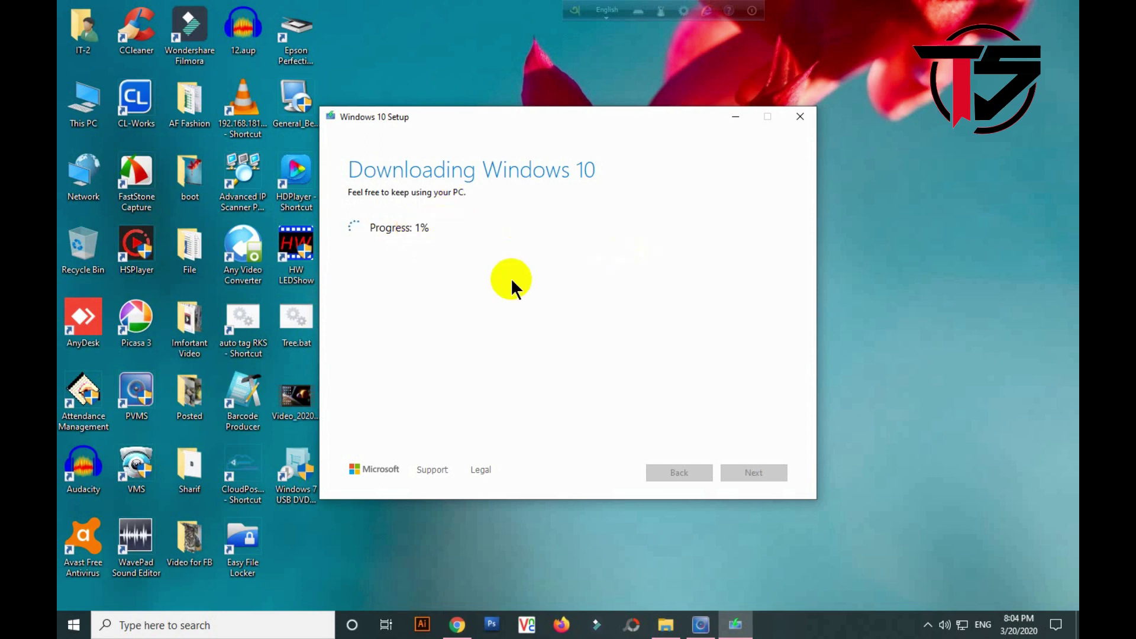
# Step: Quit Windows 10 Setup during the download and confirm quitting
pyautogui.rightClick(864, 229)
pyautogui.click(894, 264)
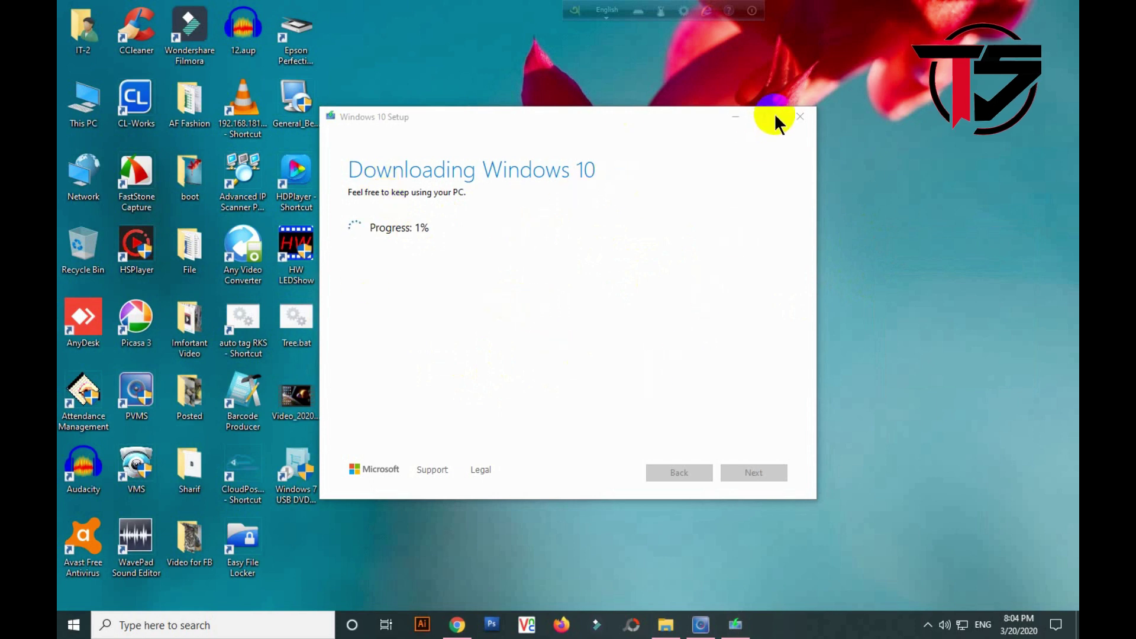
pyautogui.click(800, 116)
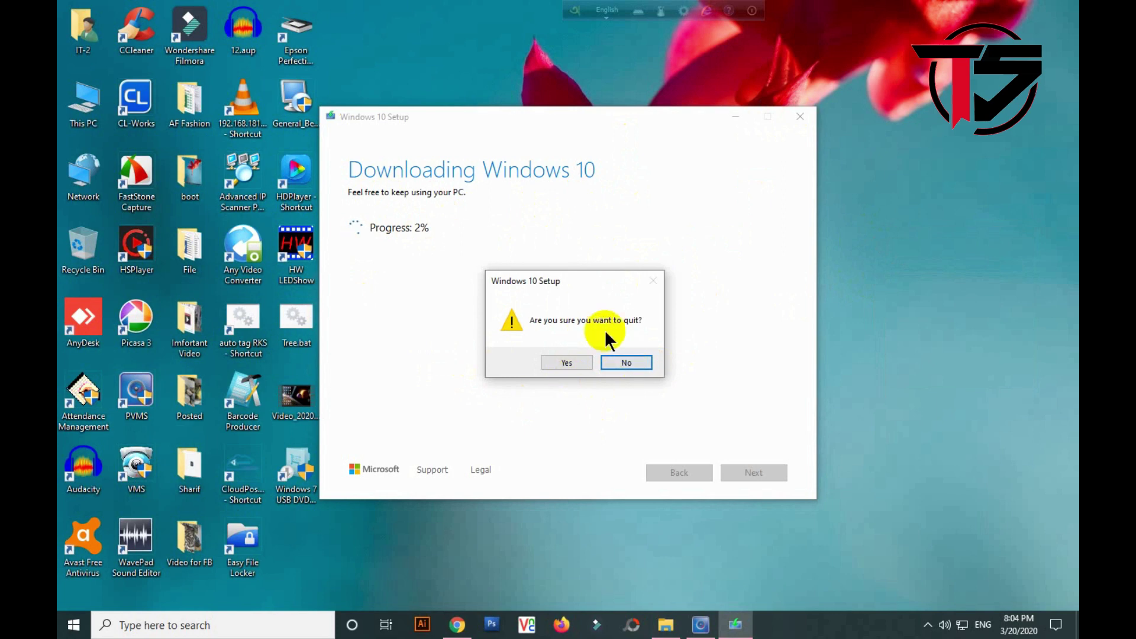
pyautogui.click(560, 363)
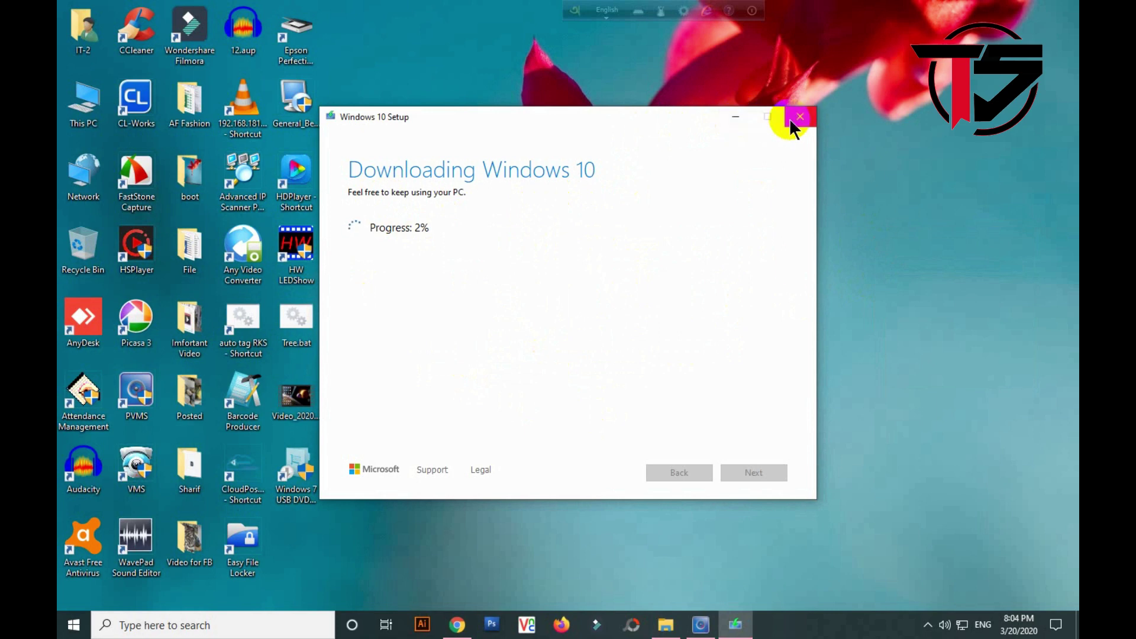
pyautogui.rightClick(586, 224)
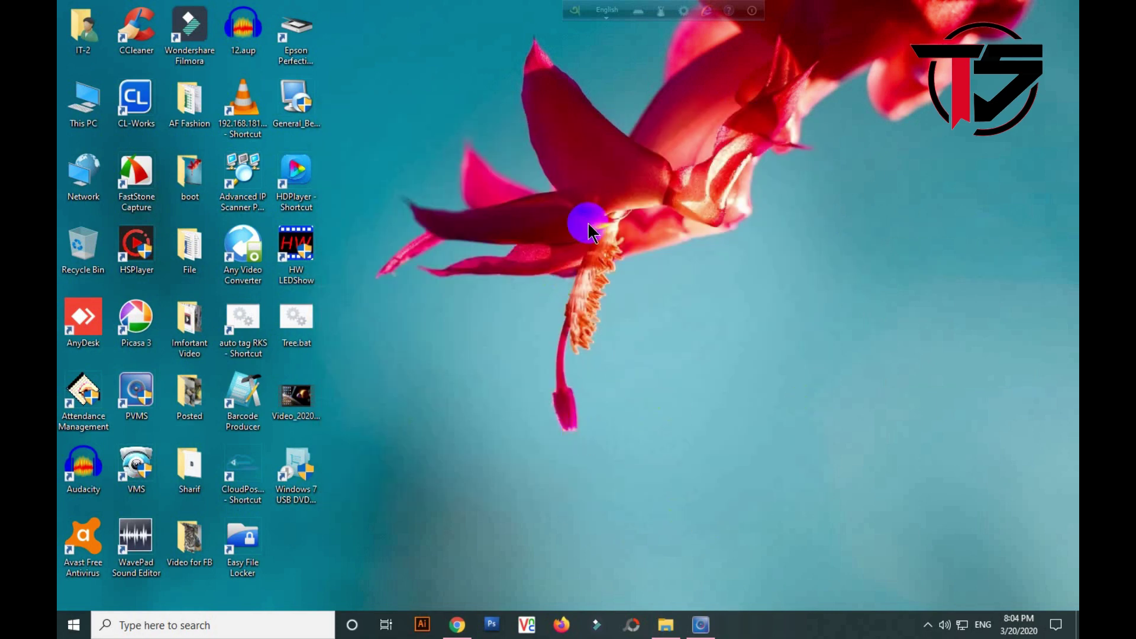
pyautogui.click(626, 262)
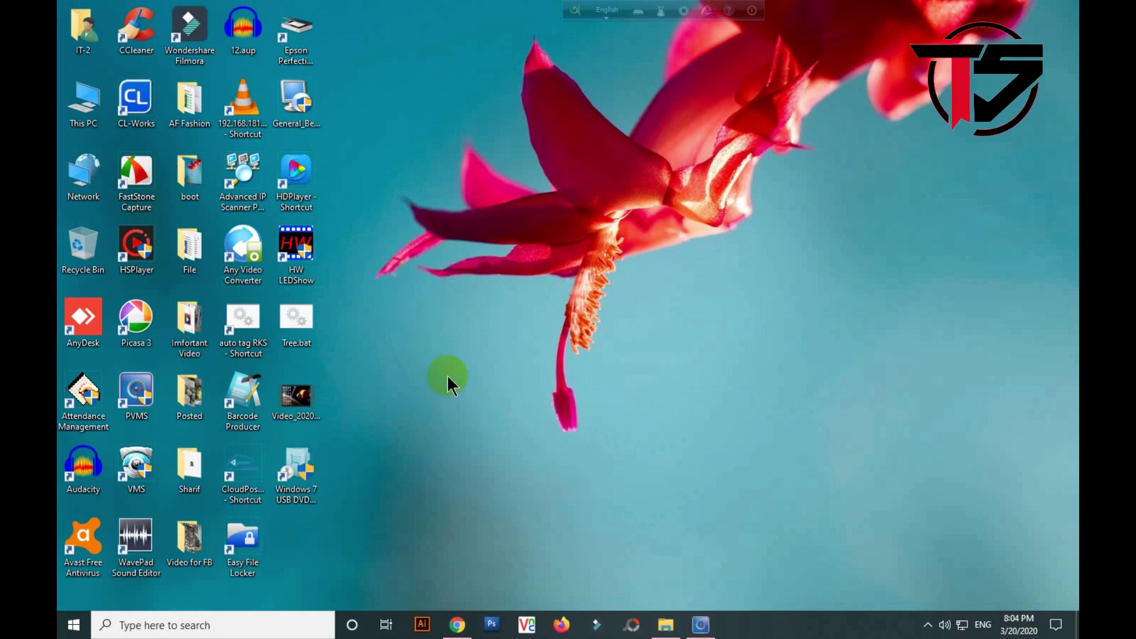
pyautogui.rightClick(449, 247)
pyautogui.click(473, 287)
pyautogui.rightClick(467, 282)
pyautogui.click(493, 325)
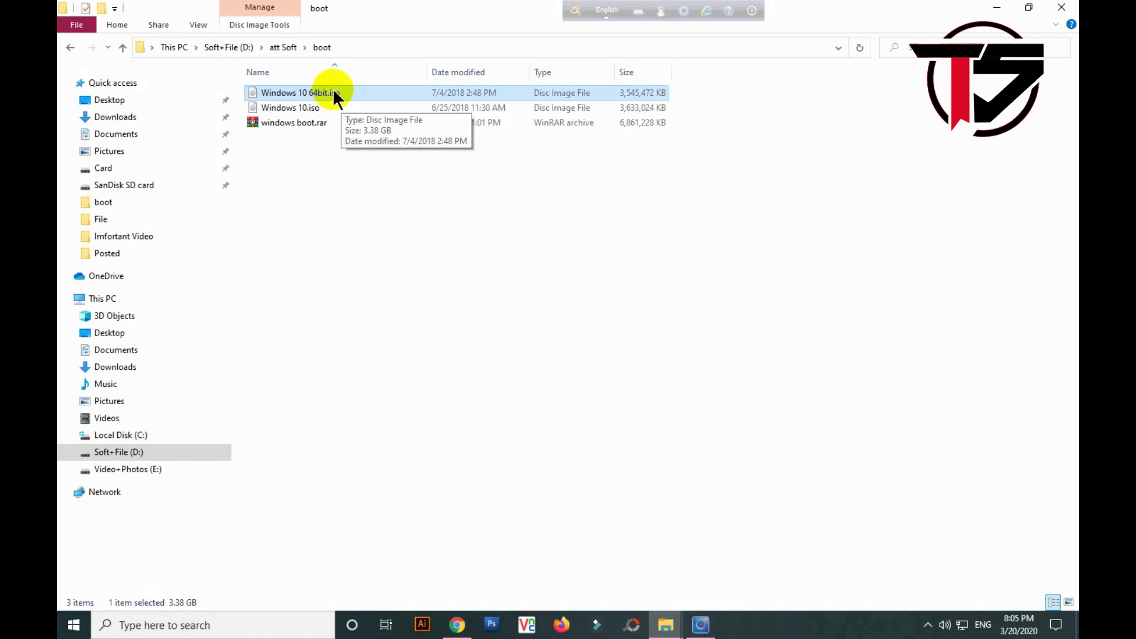
# Step: Close the folder window with the Windows ISO files, switch to Chrome and close its Downloads page
pyautogui.click(454, 220)
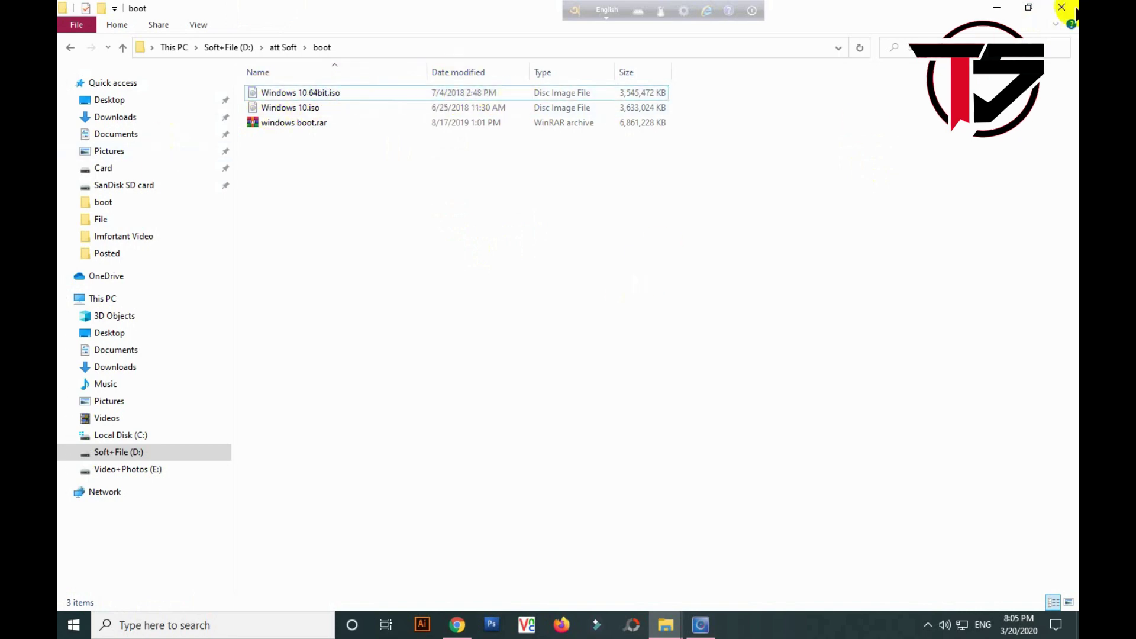
pyautogui.click(1062, 7)
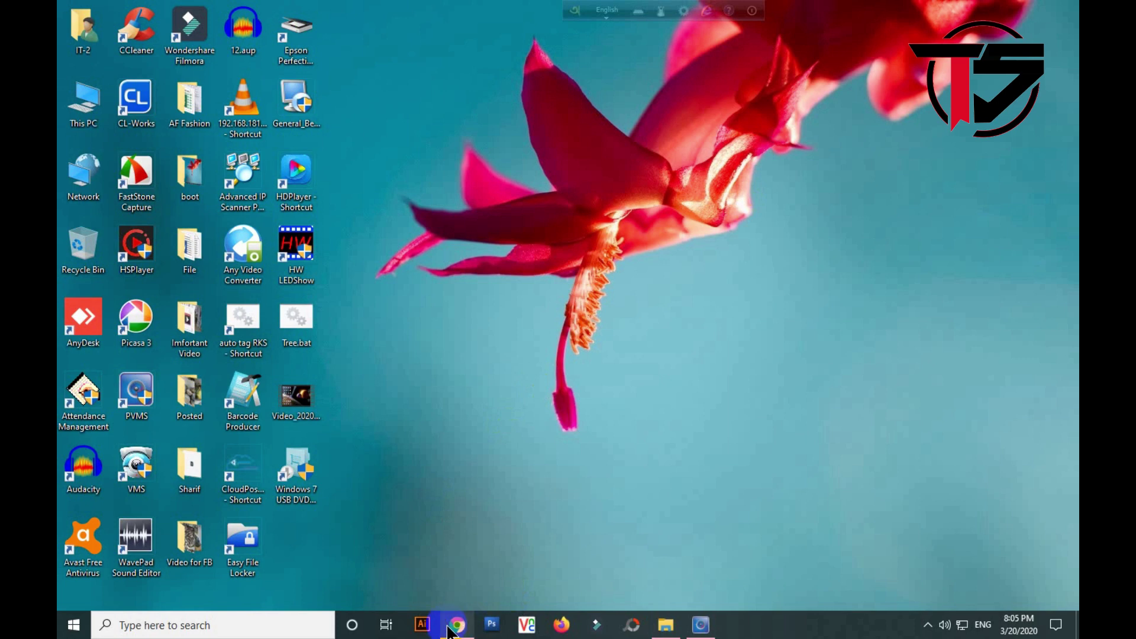
pyautogui.click(457, 623)
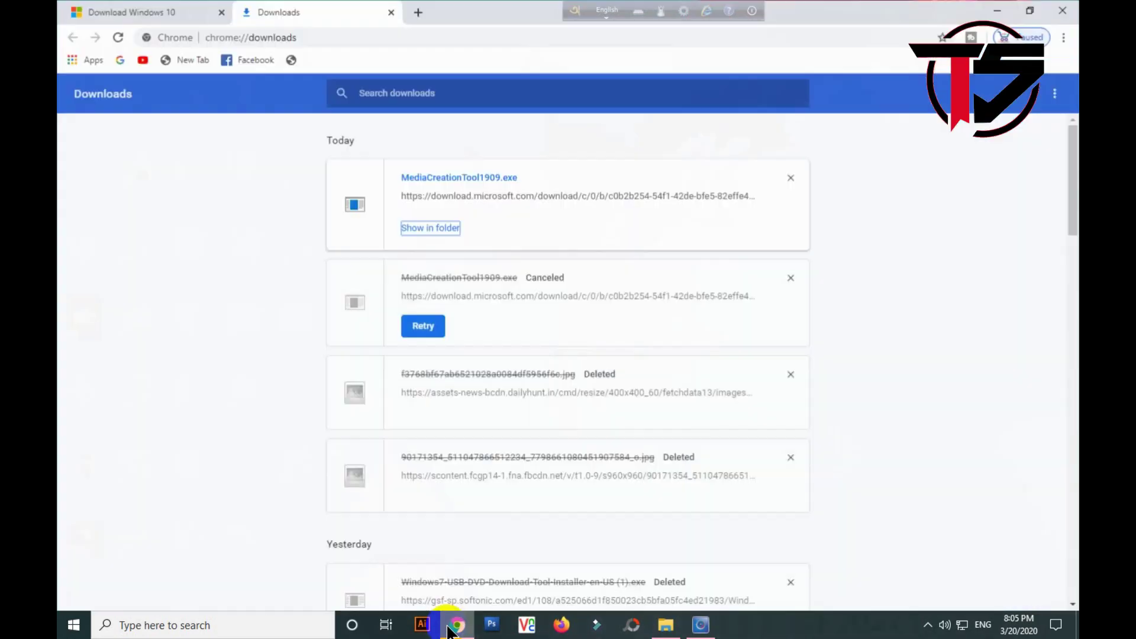
pyautogui.click(390, 12)
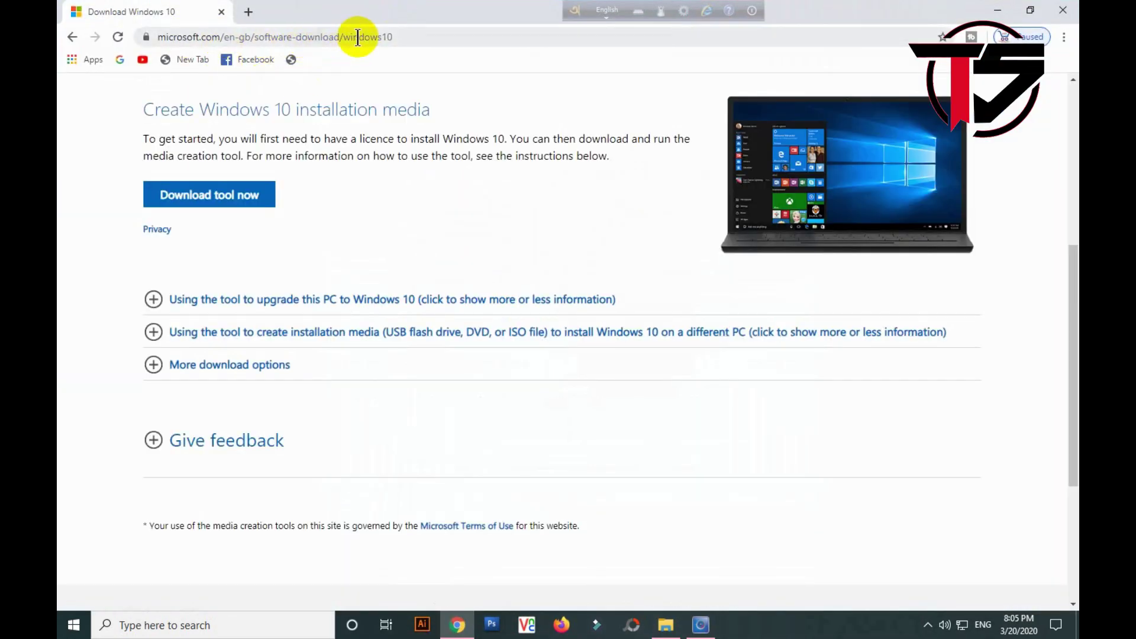
# Step: Search the web for "refuse" in place of the Windows 10 download page
pyautogui.click(406, 37)
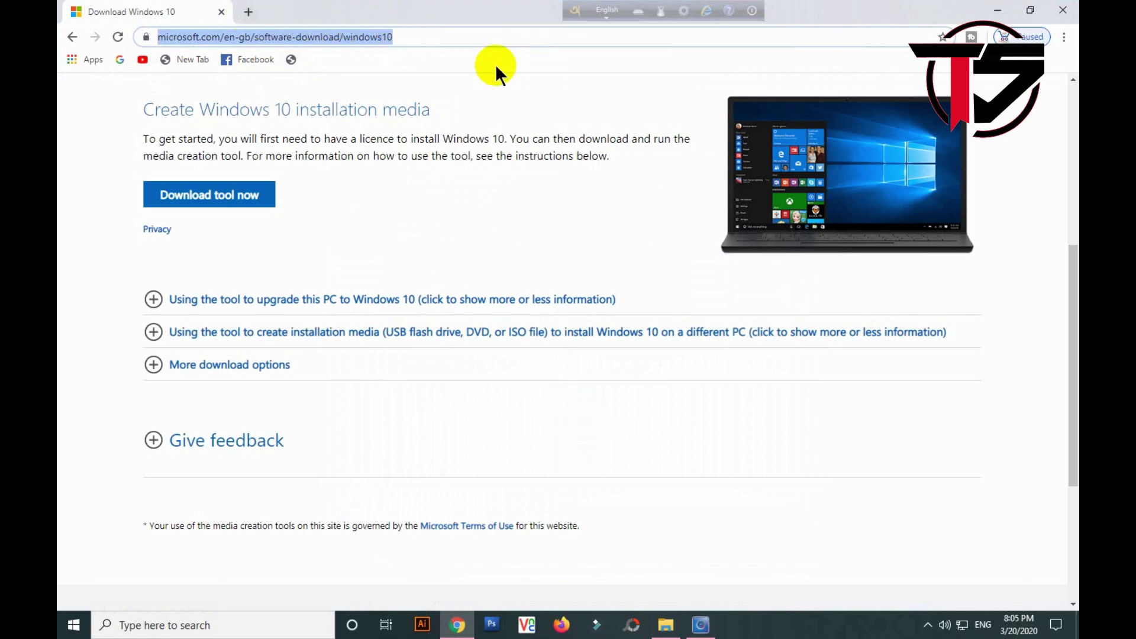
pyautogui.write('re')
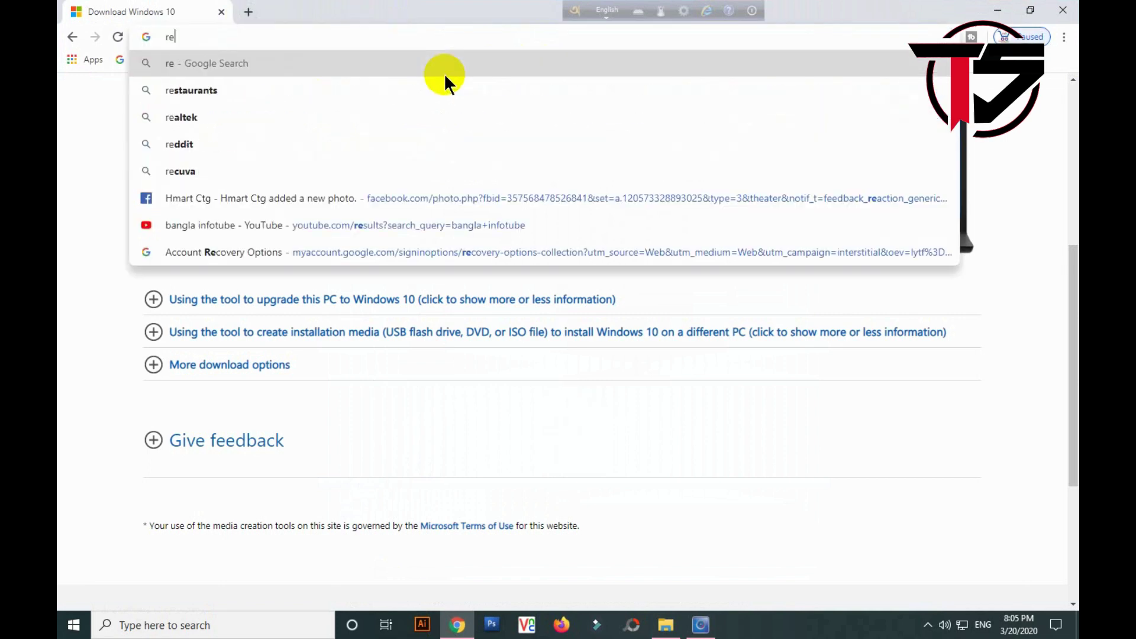
pyautogui.write('fu')
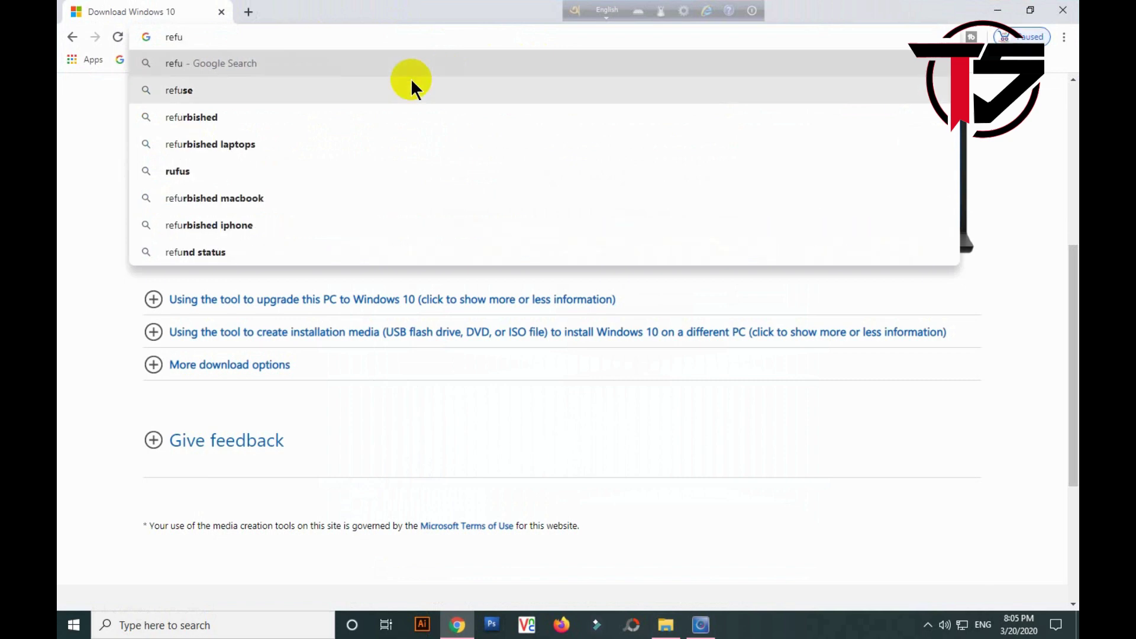
pyautogui.click(200, 87)
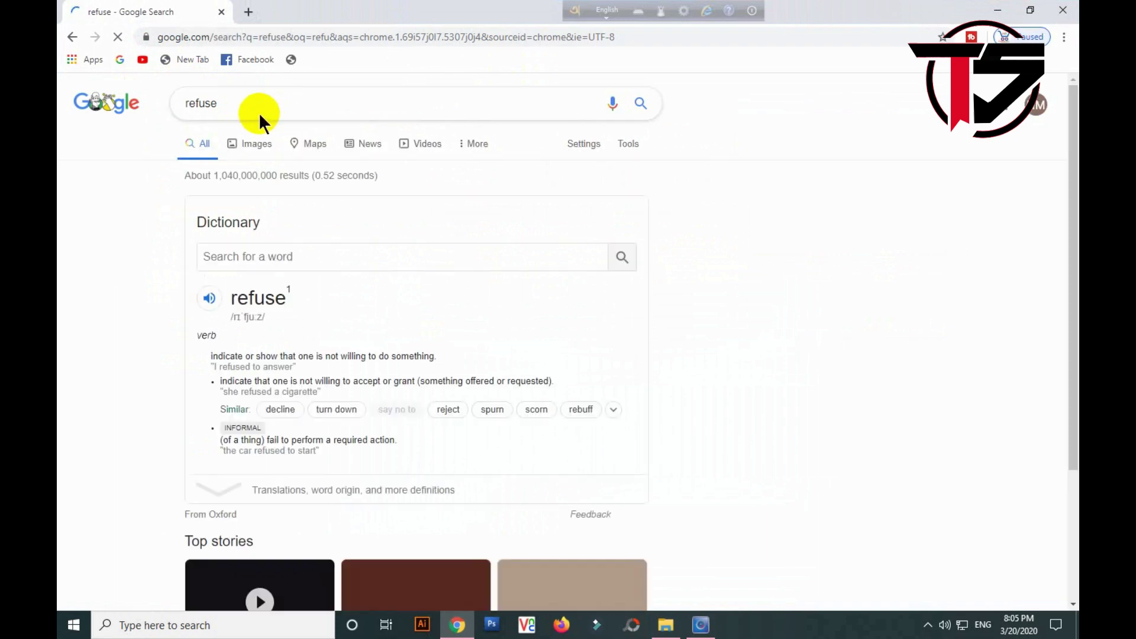
# Step: Search Google for the suggestion "rufus usb bootable software download" and open the official Rufus website
pyautogui.click(229, 104)
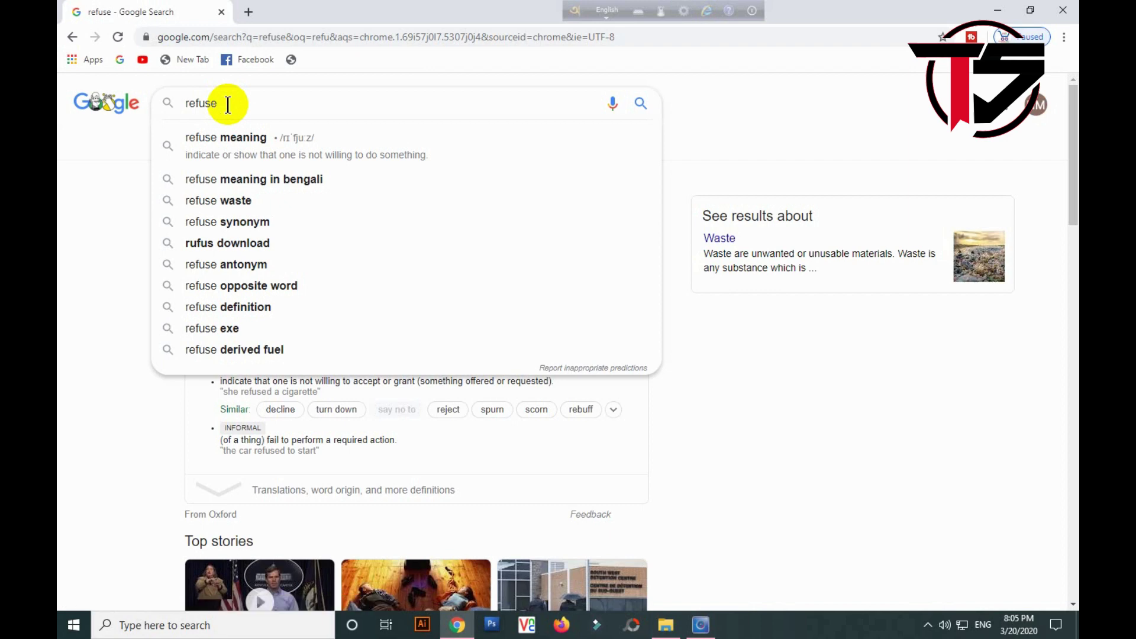
pyautogui.write('u')
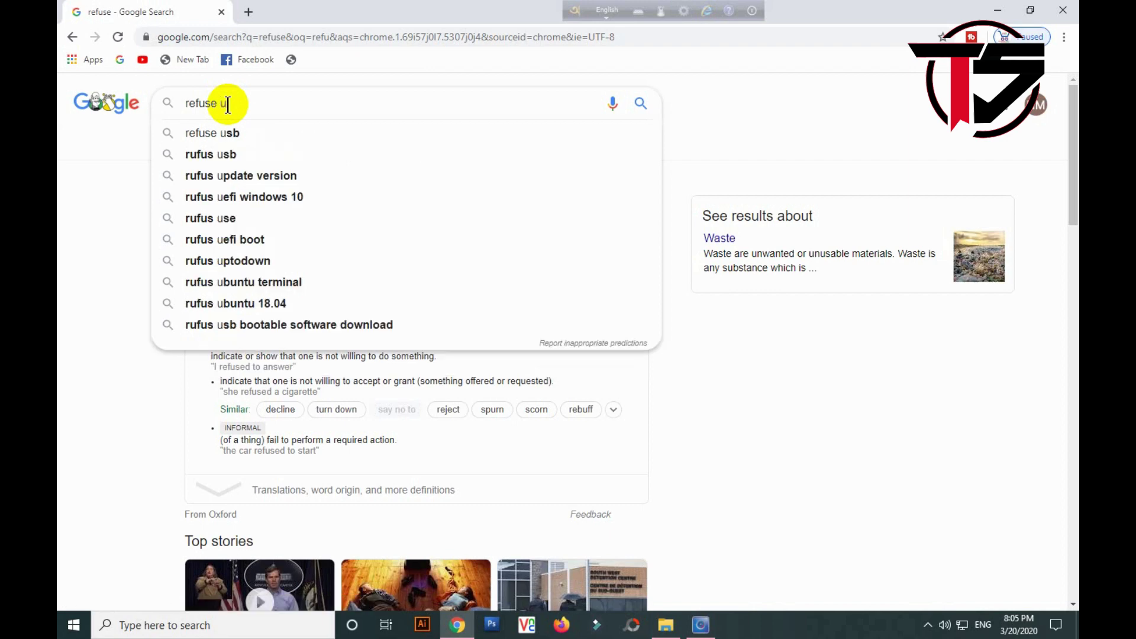
pyautogui.press('Down')
pyautogui.press('Down')
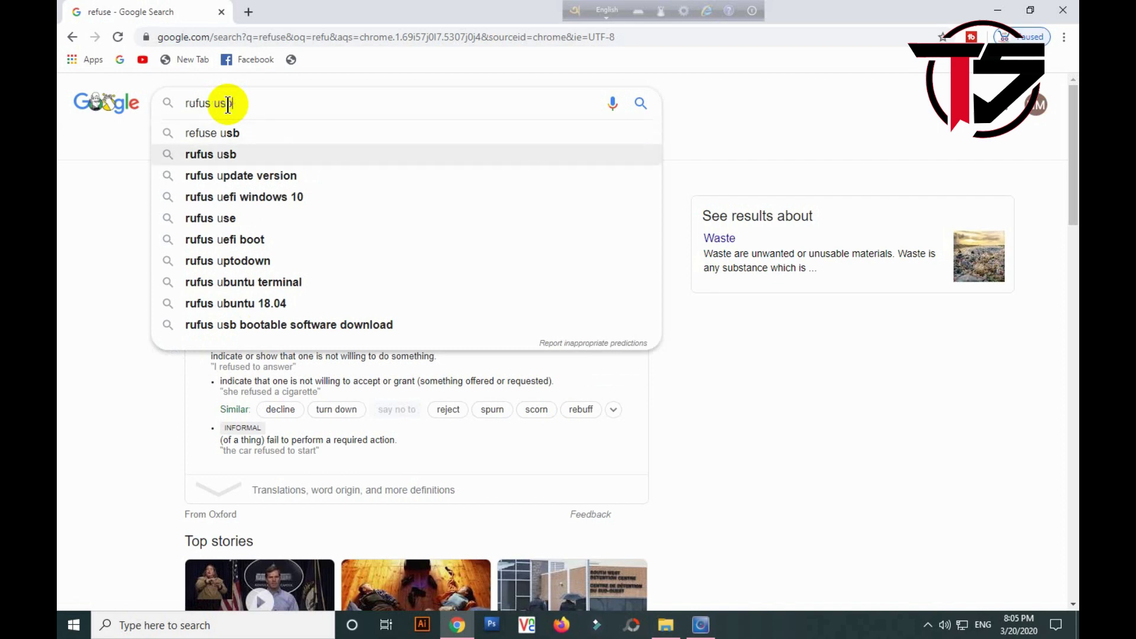
pyautogui.press('Down')
pyautogui.press('Down')
pyautogui.press('Down')
pyautogui.press('Down')
pyautogui.press('Down')
pyautogui.press('Up')
pyautogui.press('Up')
pyautogui.press('Up')
pyautogui.press('Up')
pyautogui.press('Up')
pyautogui.press('Up')
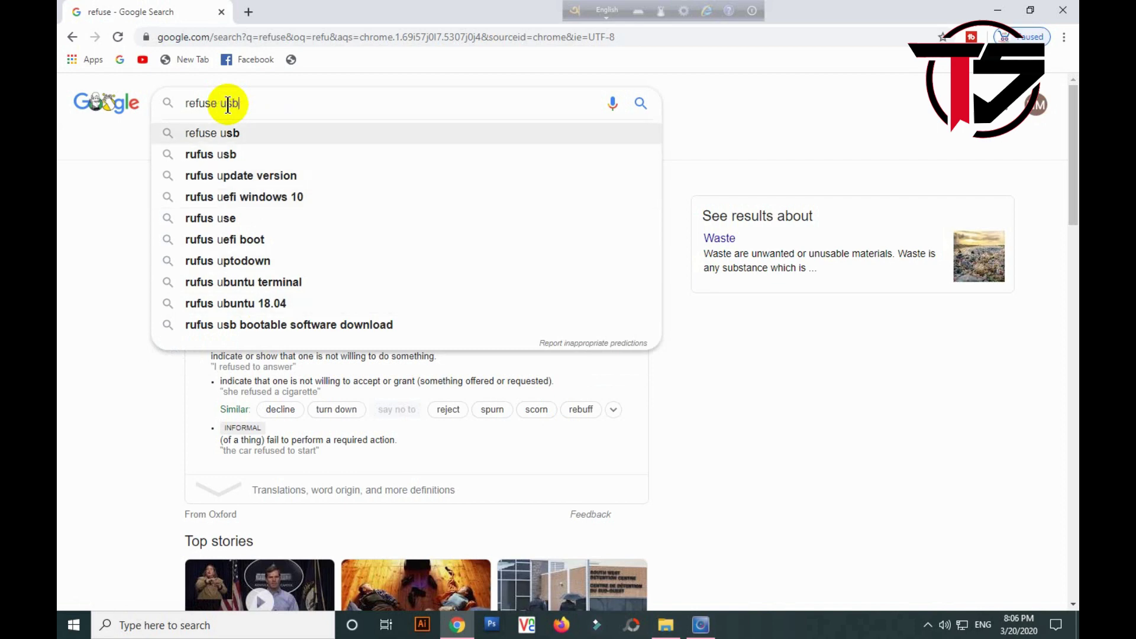
pyautogui.press('Down')
pyautogui.press('Down')
pyautogui.press('Down')
pyautogui.press('Down')
pyautogui.press('Down')
pyautogui.press('Down')
pyautogui.press('Down')
pyautogui.press('Down')
pyautogui.press('Down')
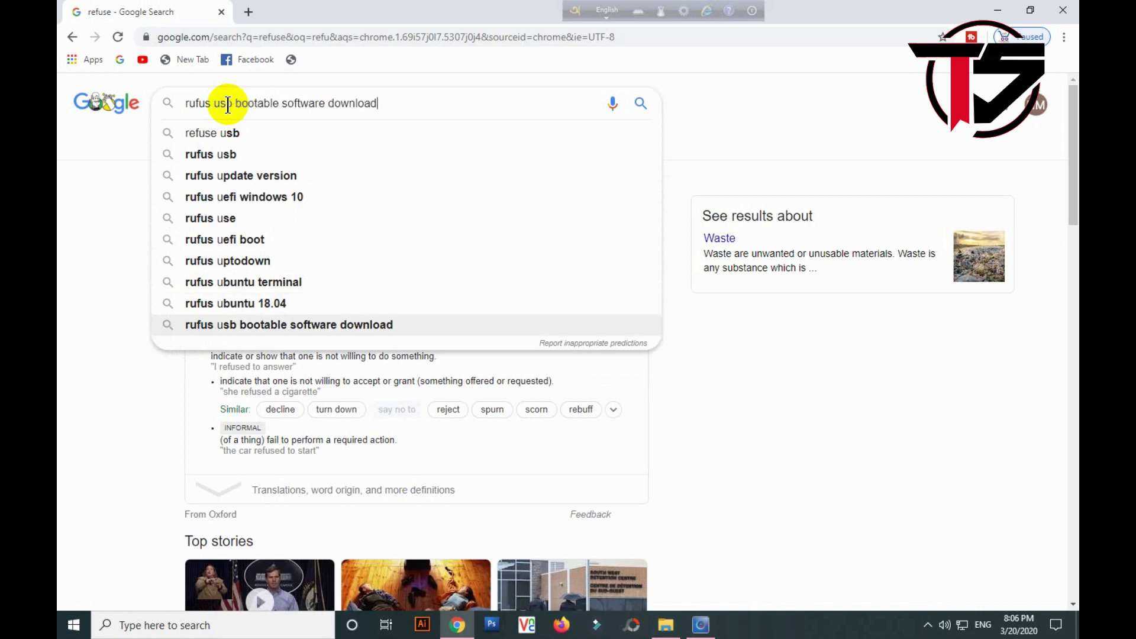
pyautogui.press('Return')
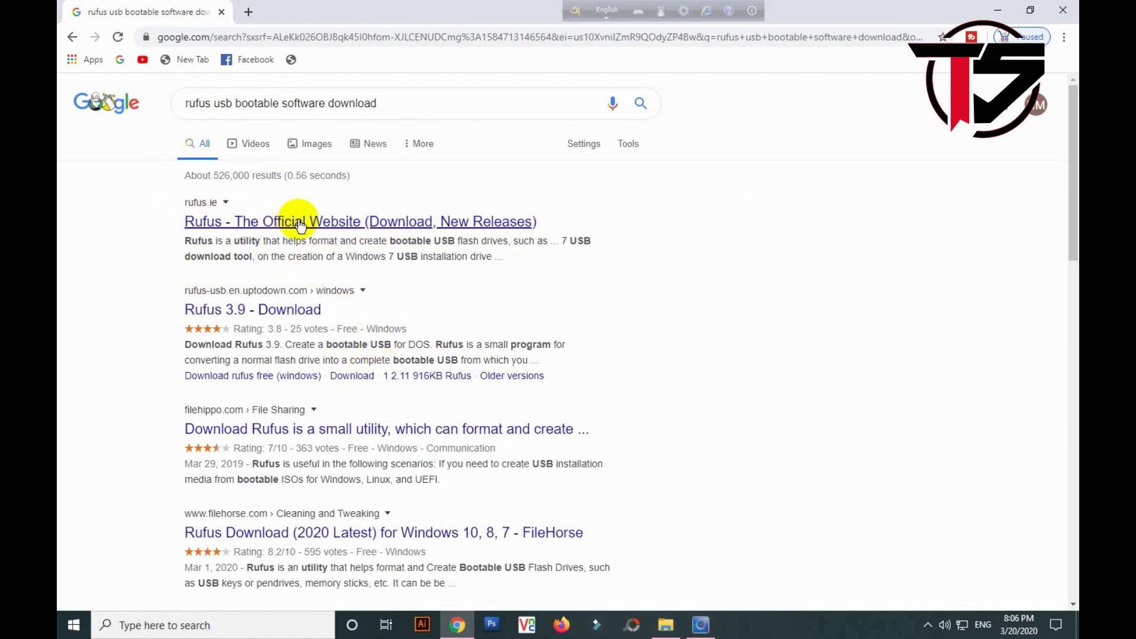
pyautogui.click(319, 225)
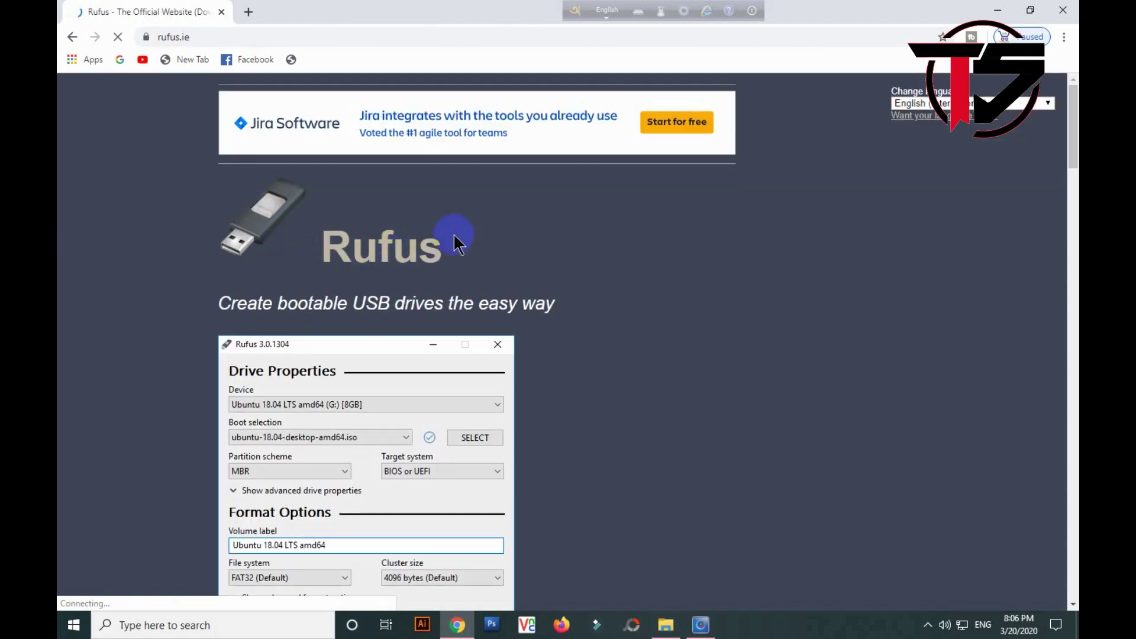
# Step: Look through the Rufus page, from the program description and changelog to the Download section with its available versions
pyautogui.scroll(-1, 224, 325)
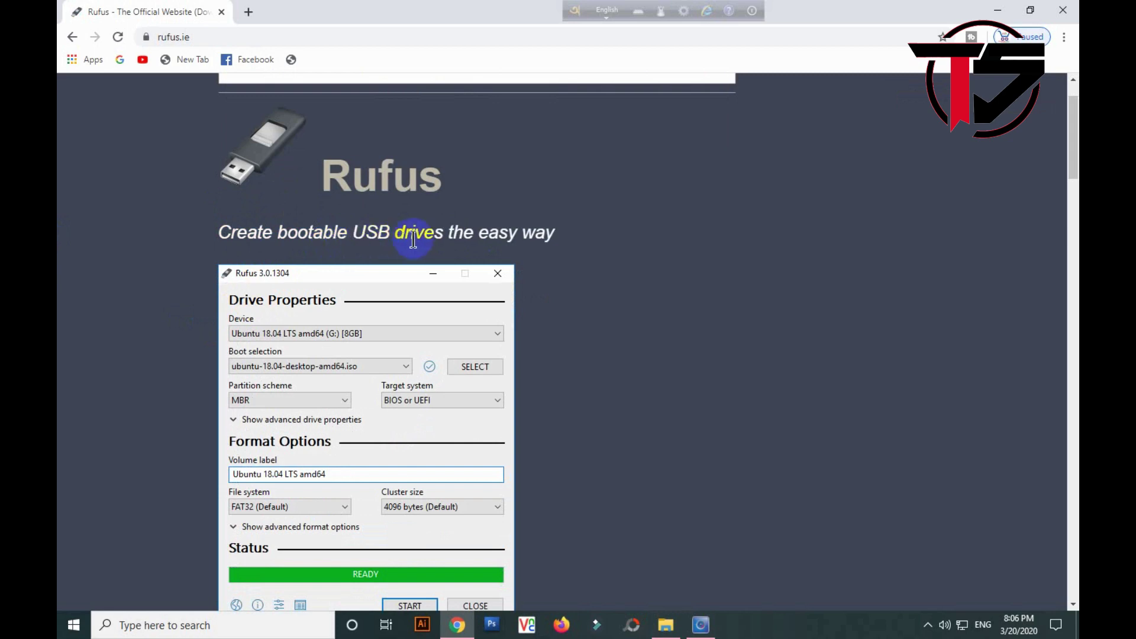
pyautogui.scroll(-3, 541, 296)
pyautogui.scroll(2, 333, 249)
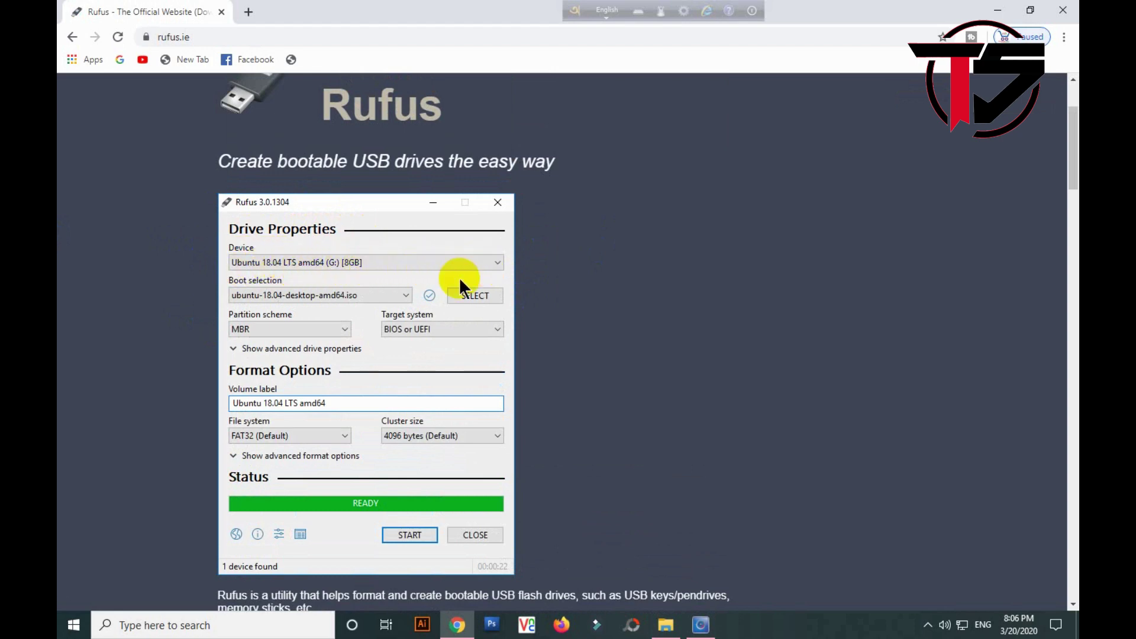
pyautogui.scroll(-4, 312, 344)
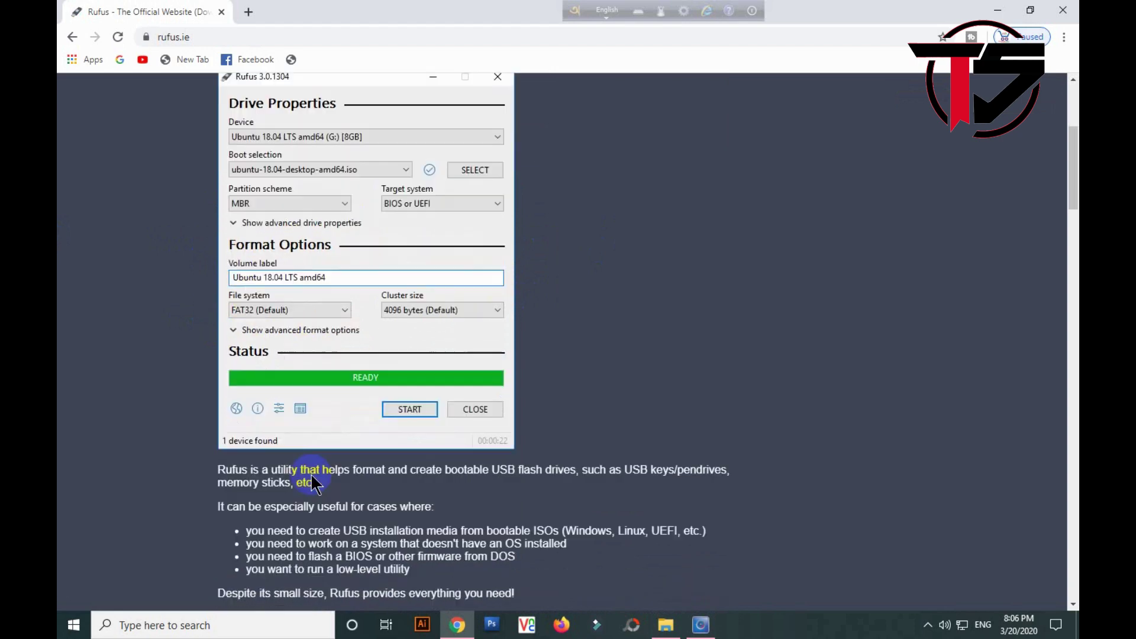
pyautogui.scroll(-5, 303, 223)
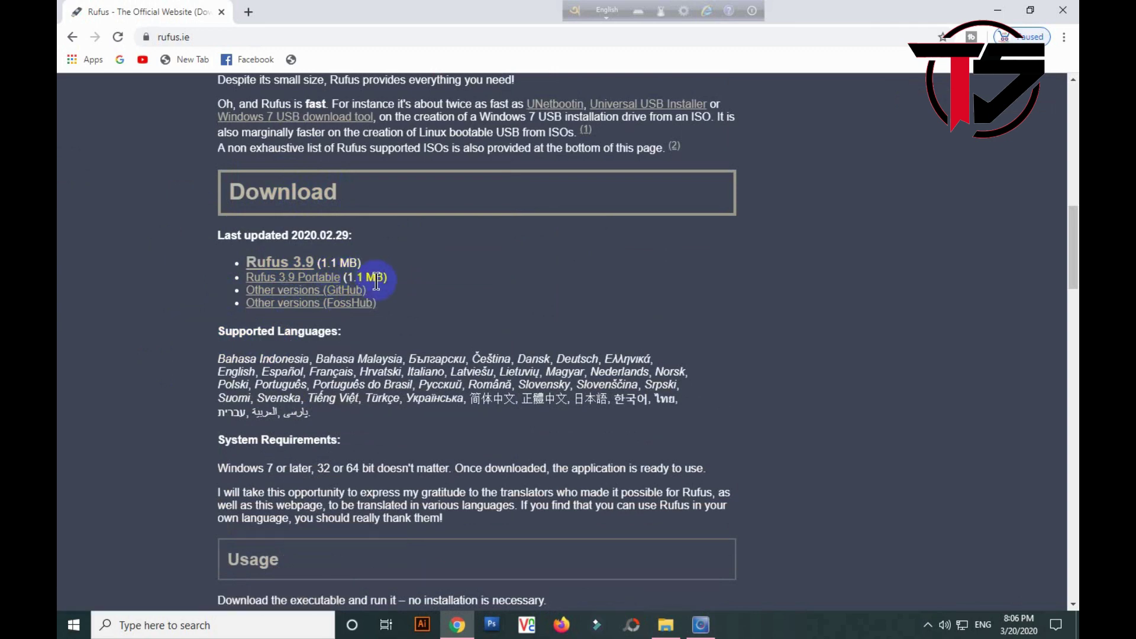
pyautogui.scroll(1, 331, 291)
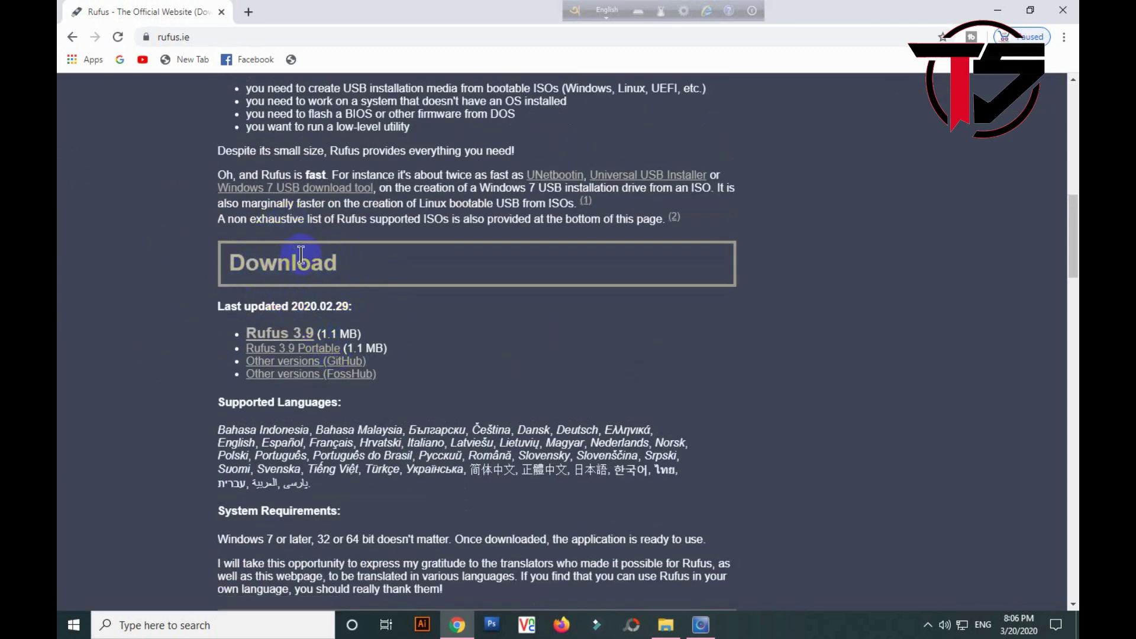
pyautogui.scroll(-20, 322, 320)
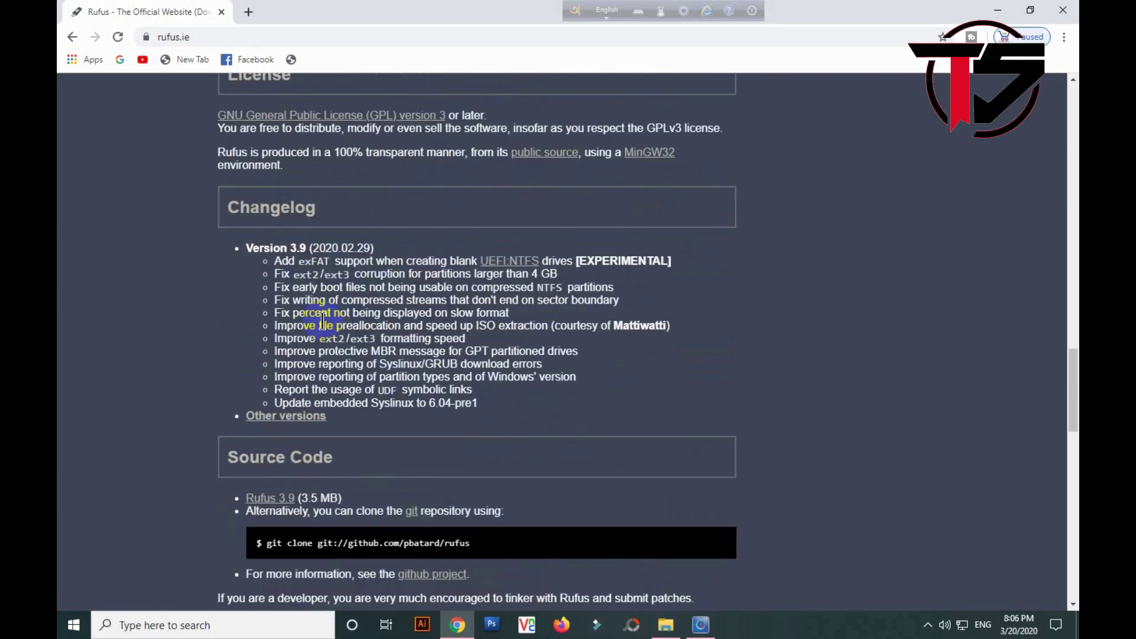
pyautogui.scroll(-13, 322, 332)
pyautogui.scroll(15, 313, 338)
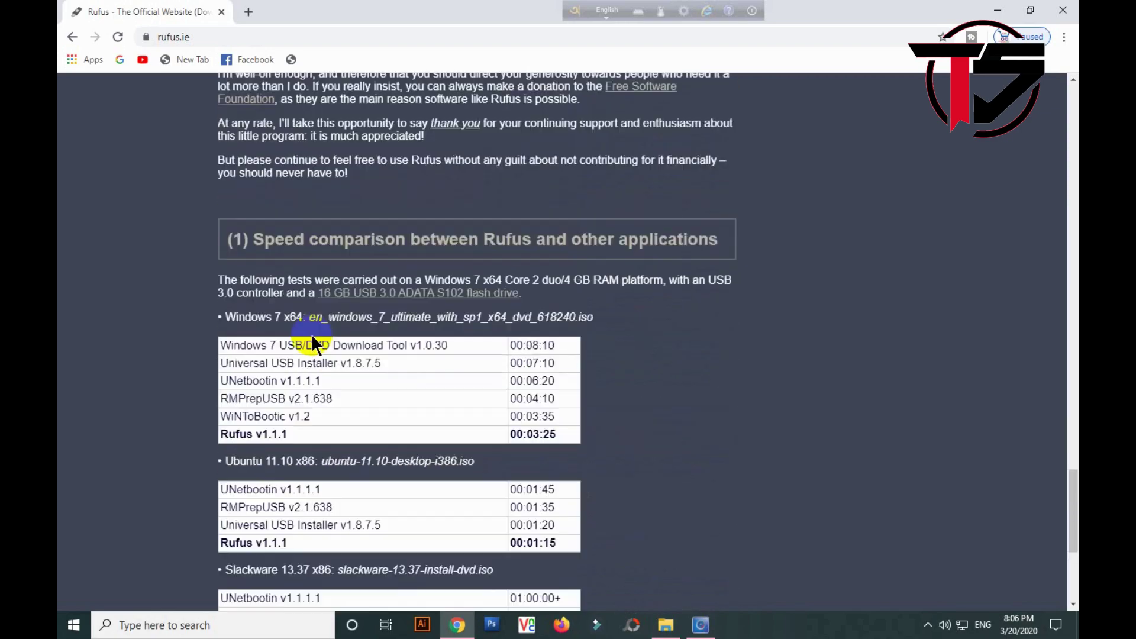
pyautogui.scroll(6, 303, 329)
pyautogui.scroll(18, 303, 326)
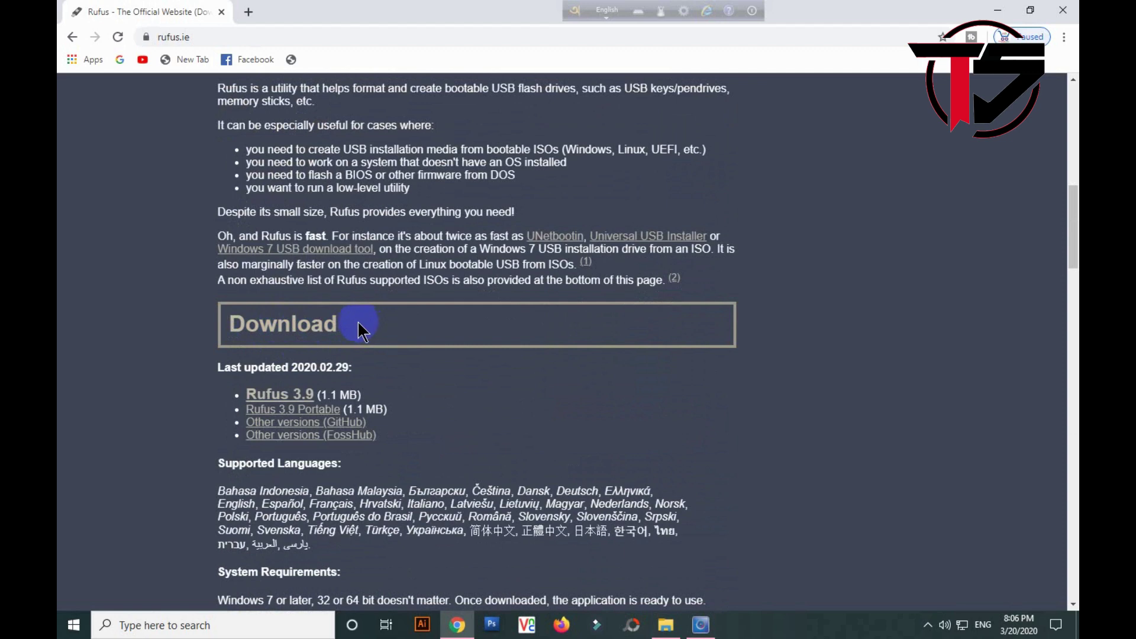
# Step: Download Rufus 3.9 and show the downloaded rufus-3.9.exe in its folder from the browser's downloads list
pyautogui.click(283, 402)
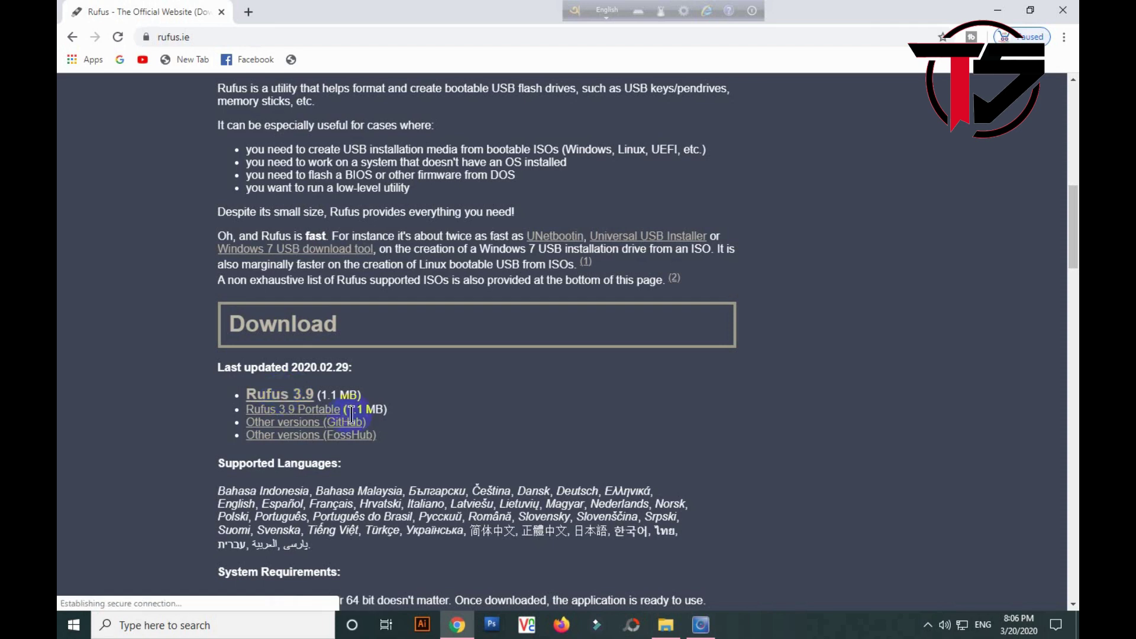
pyautogui.scroll(-2, 364, 416)
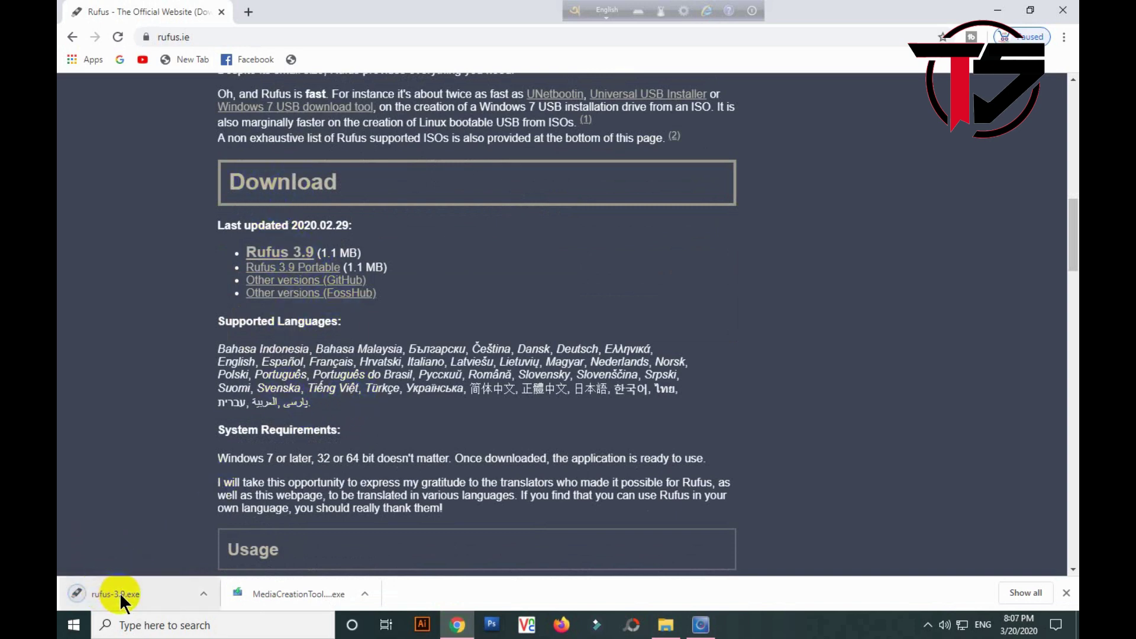
pyautogui.click(1020, 593)
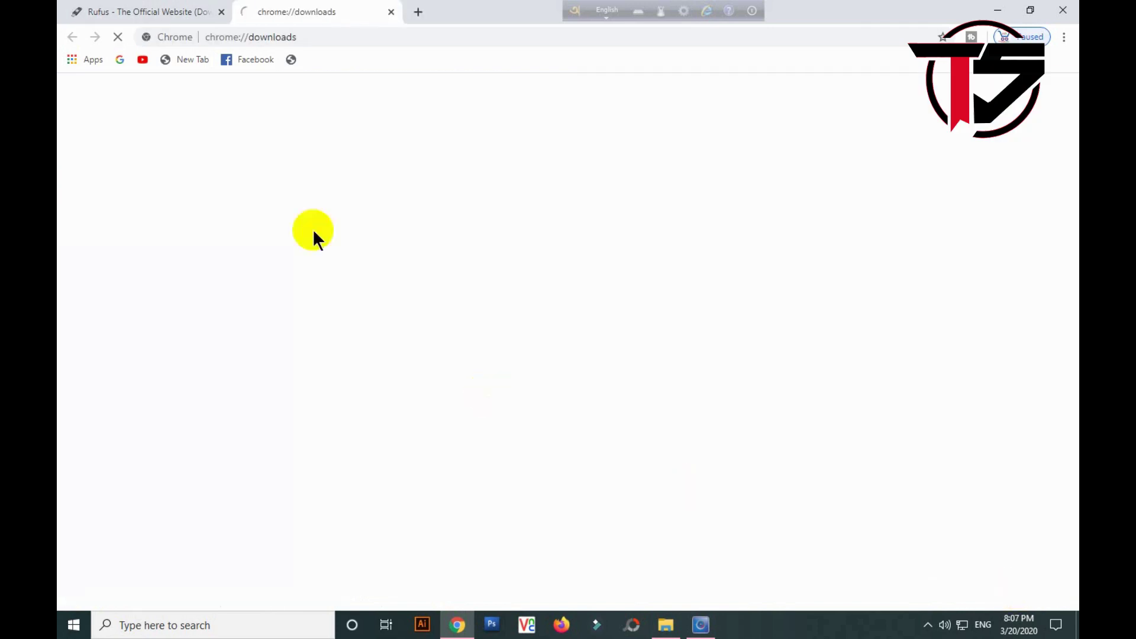
pyautogui.click(417, 229)
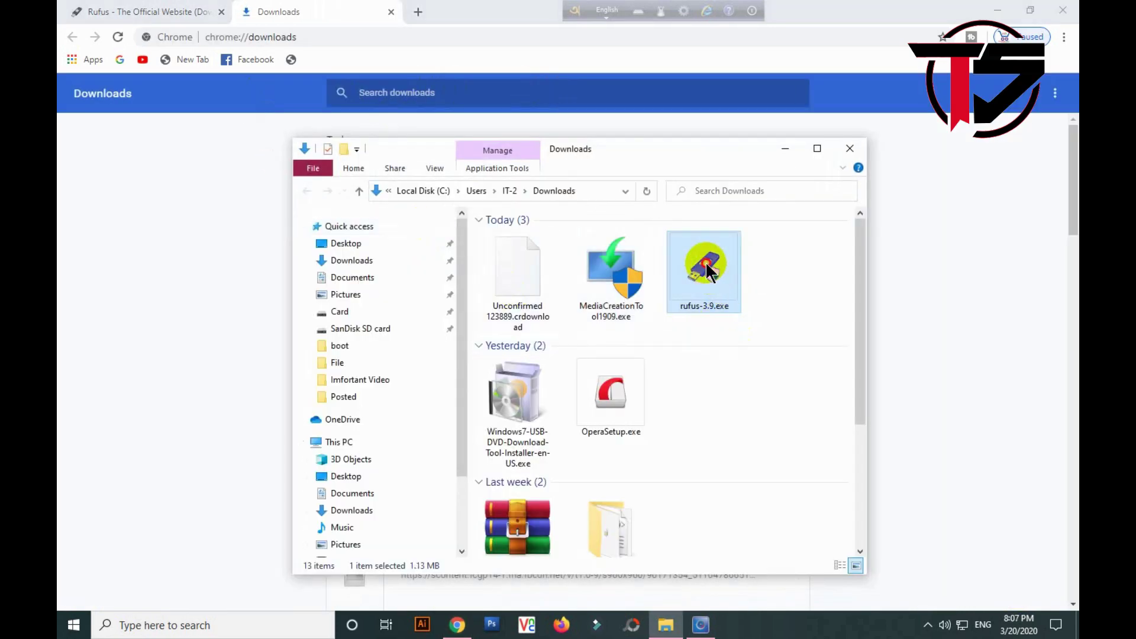
# Step: Run rufus-3.9.exe with permission to make changes, minimize the Downloads folder and allow Rufus to check for updates online
pyautogui.doubleClick(706, 262)
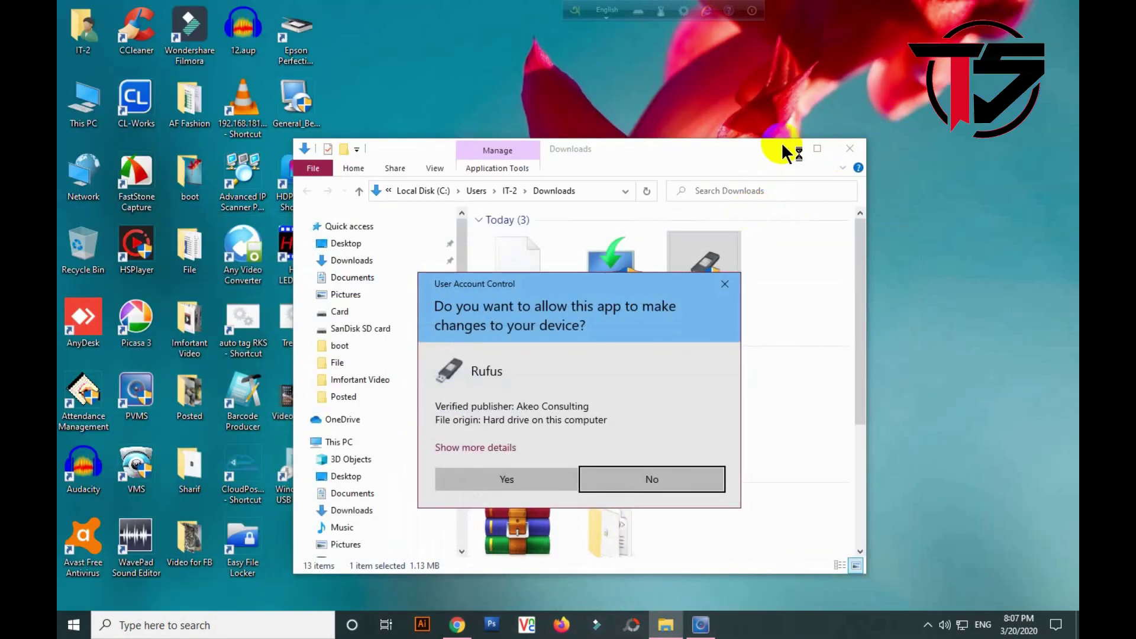
pyautogui.moveTo(652, 308); pyautogui.dragTo(676, 122)
pyautogui.click(531, 293)
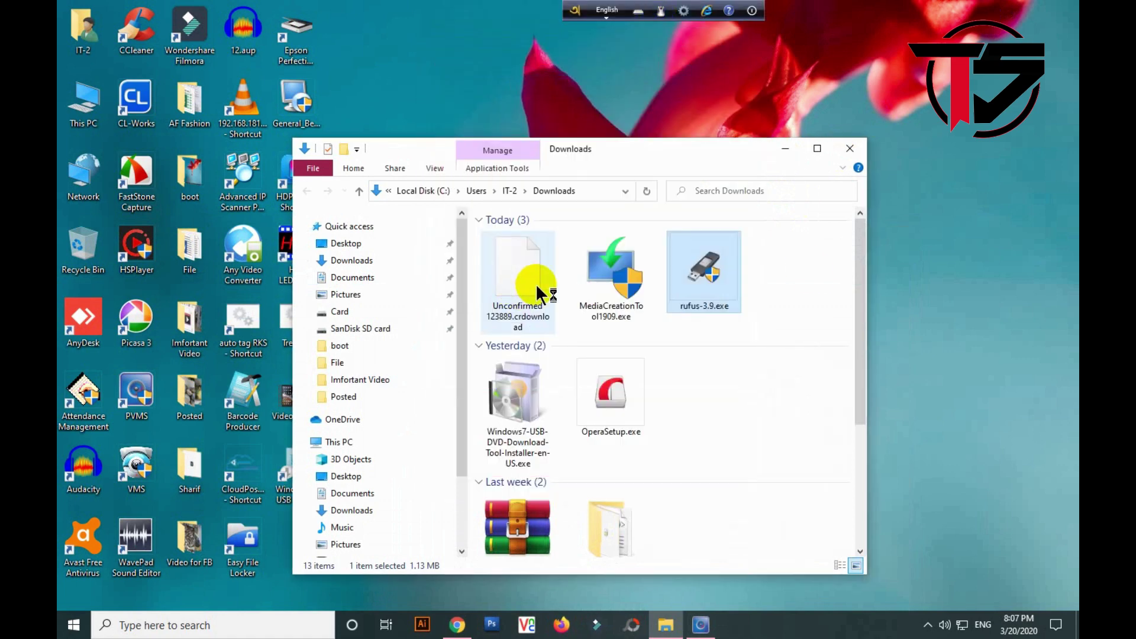
pyautogui.click(785, 149)
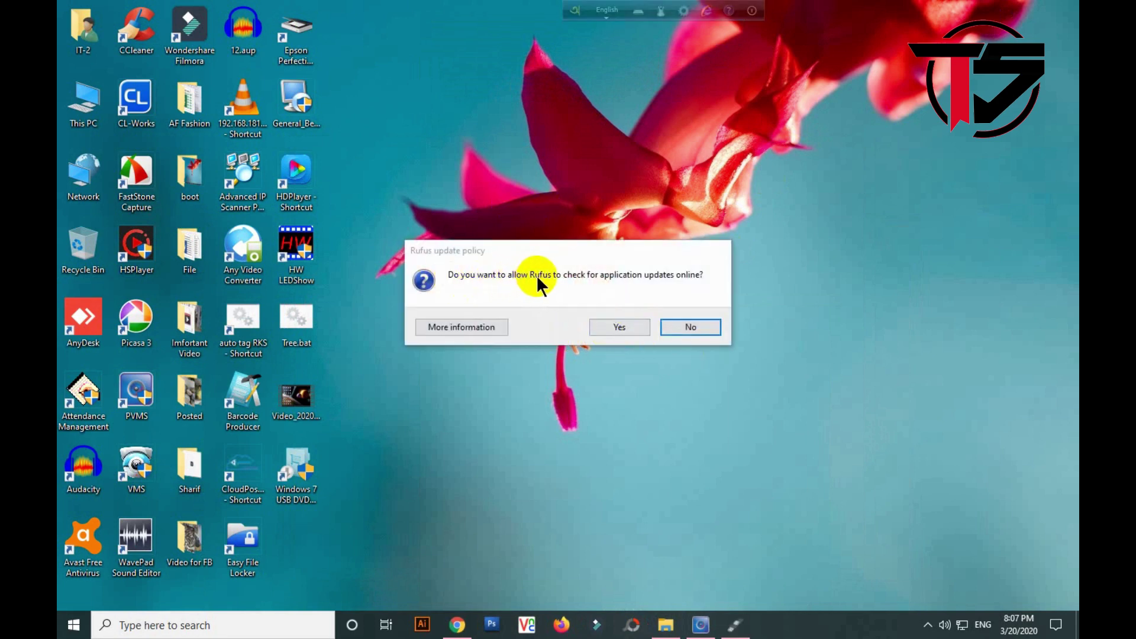
pyautogui.click(620, 327)
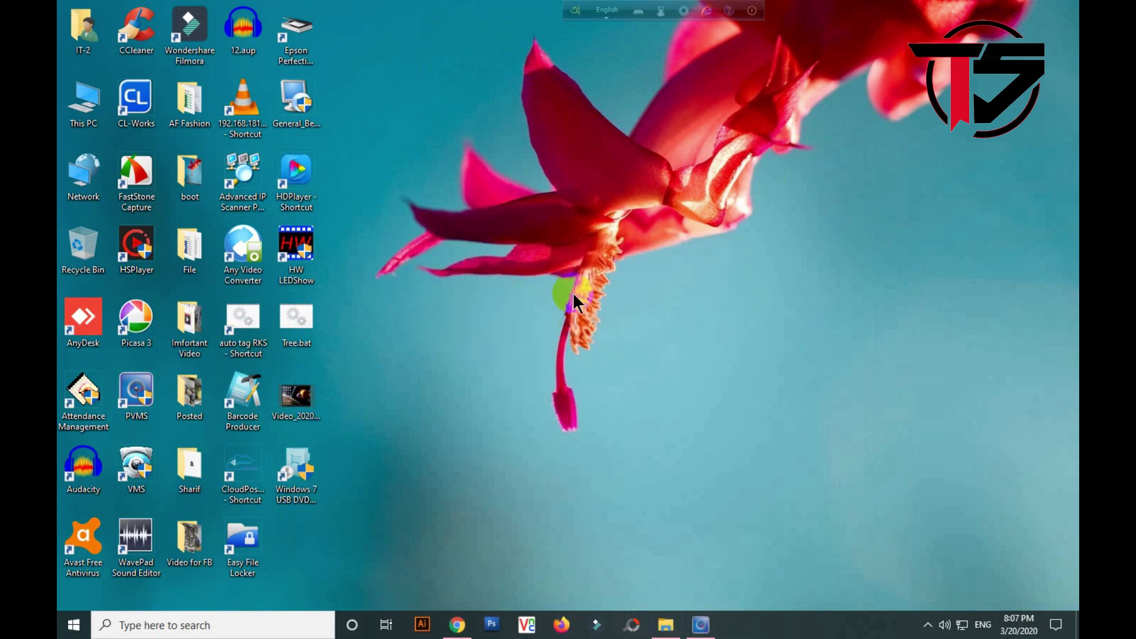
pyautogui.rightClick(823, 185)
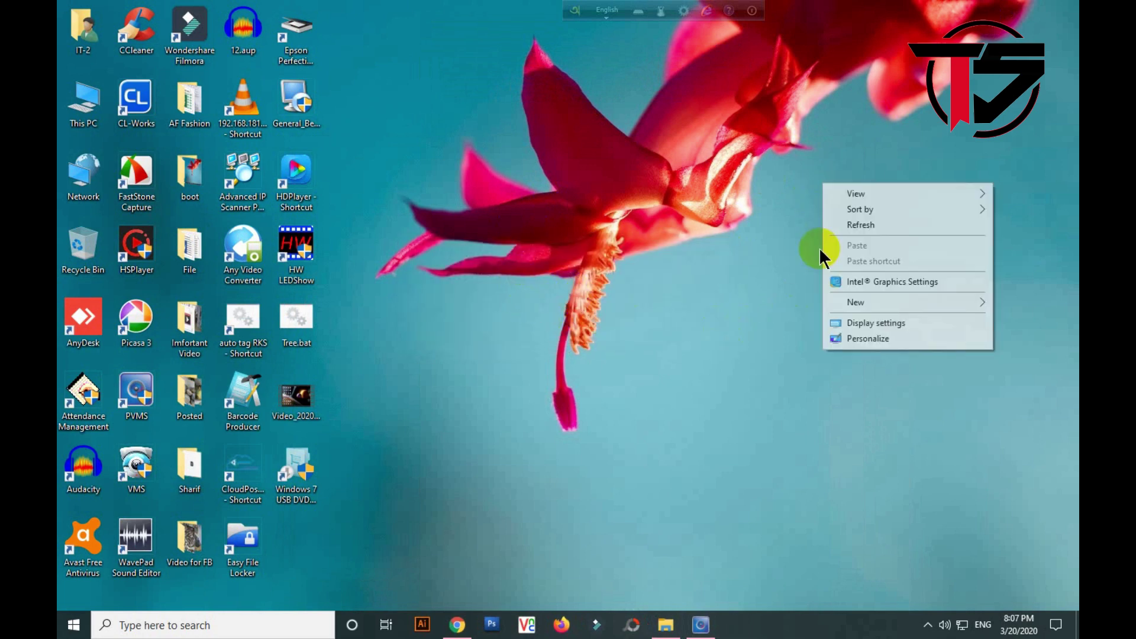
pyautogui.click(862, 227)
pyautogui.rightClick(865, 219)
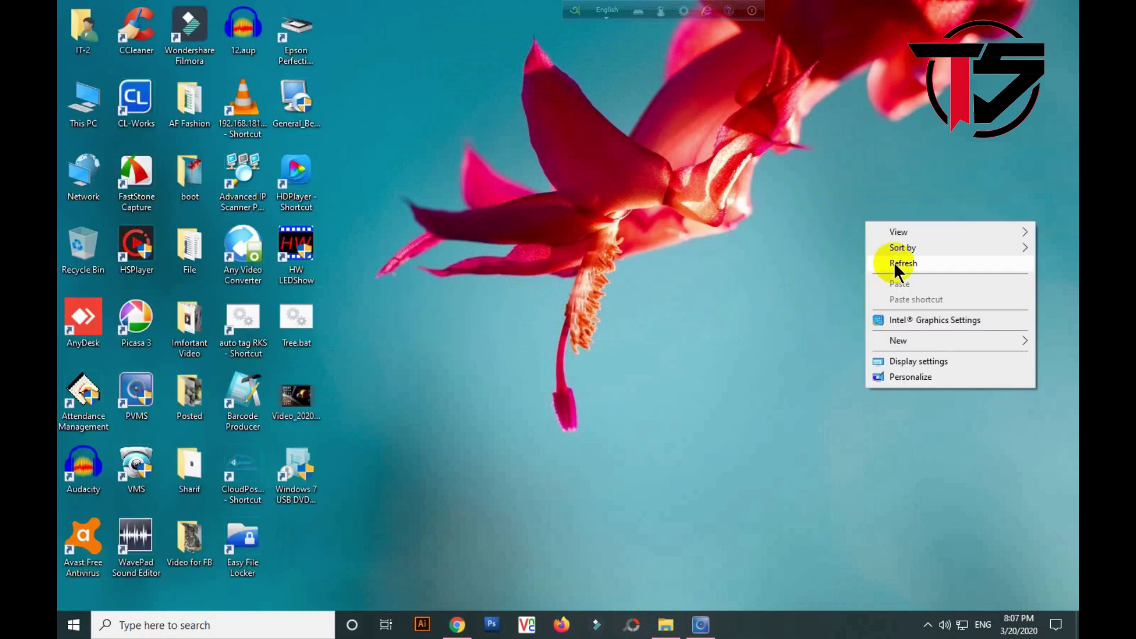
pyautogui.click(894, 262)
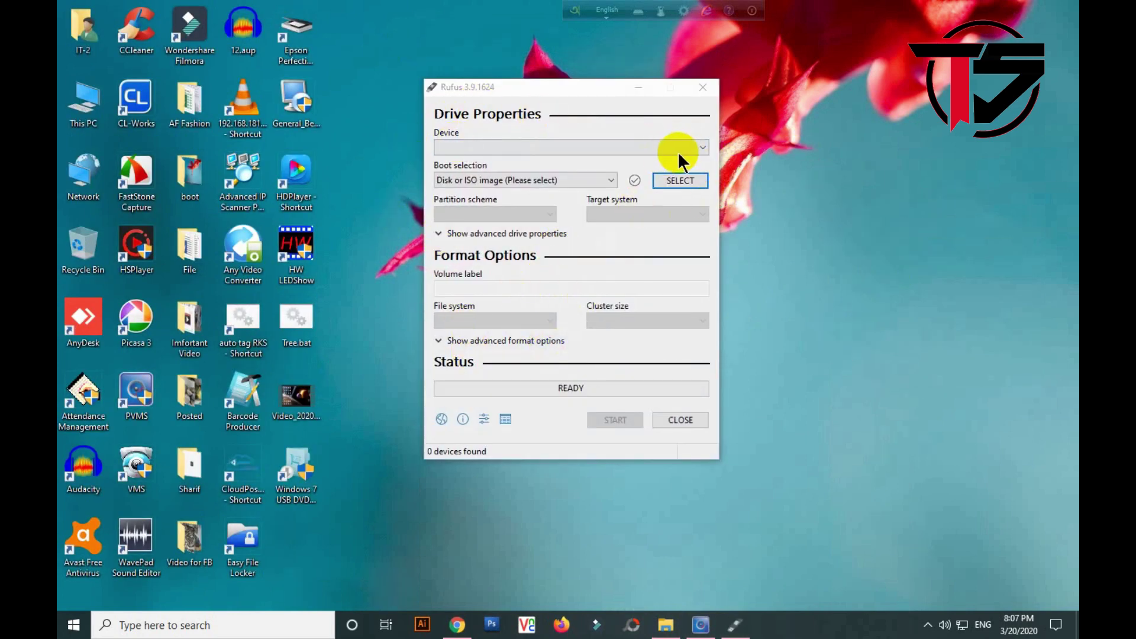
# Step: Check the Rufus device list and choose Disk or ISO image as the boot selection for the 32 GB drive (G:)
pyautogui.click(698, 145)
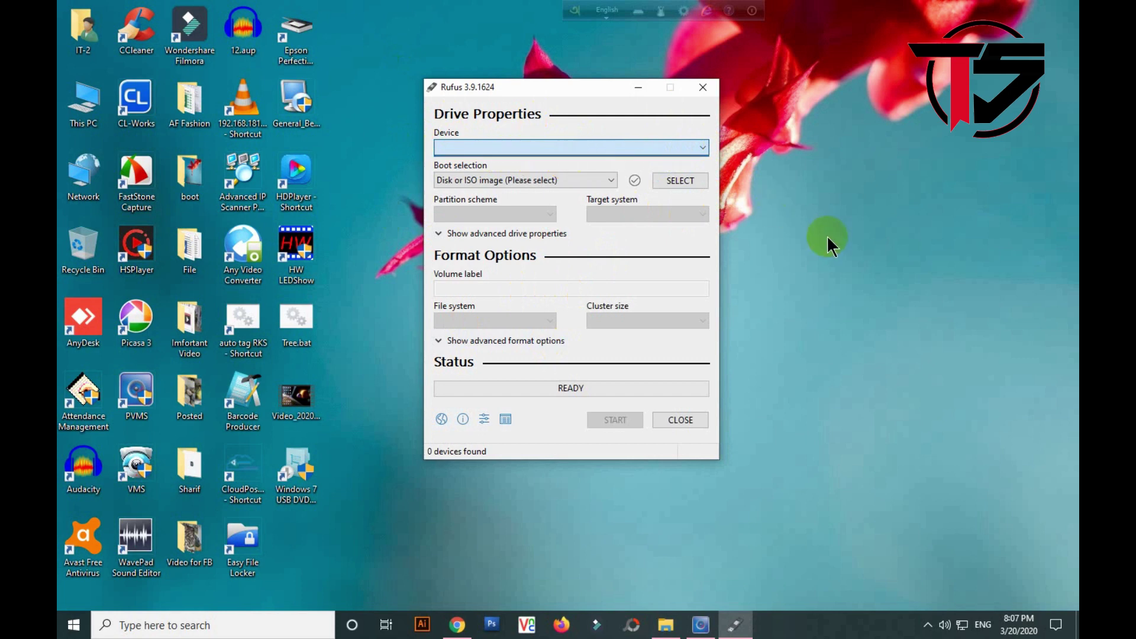
pyautogui.click(828, 236)
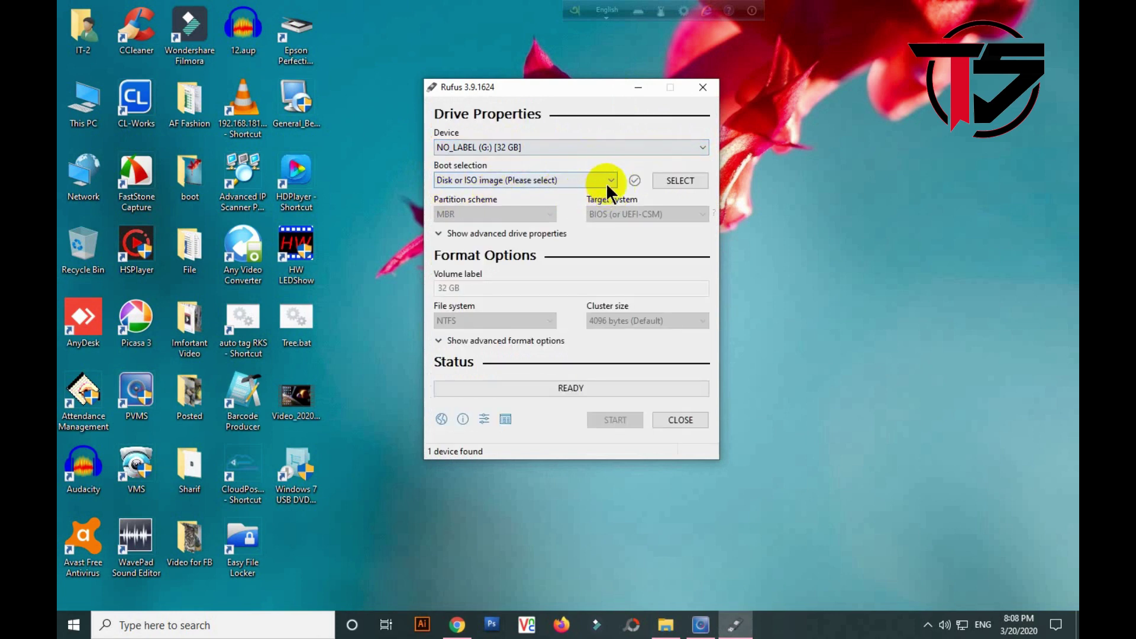
pyautogui.click(610, 179)
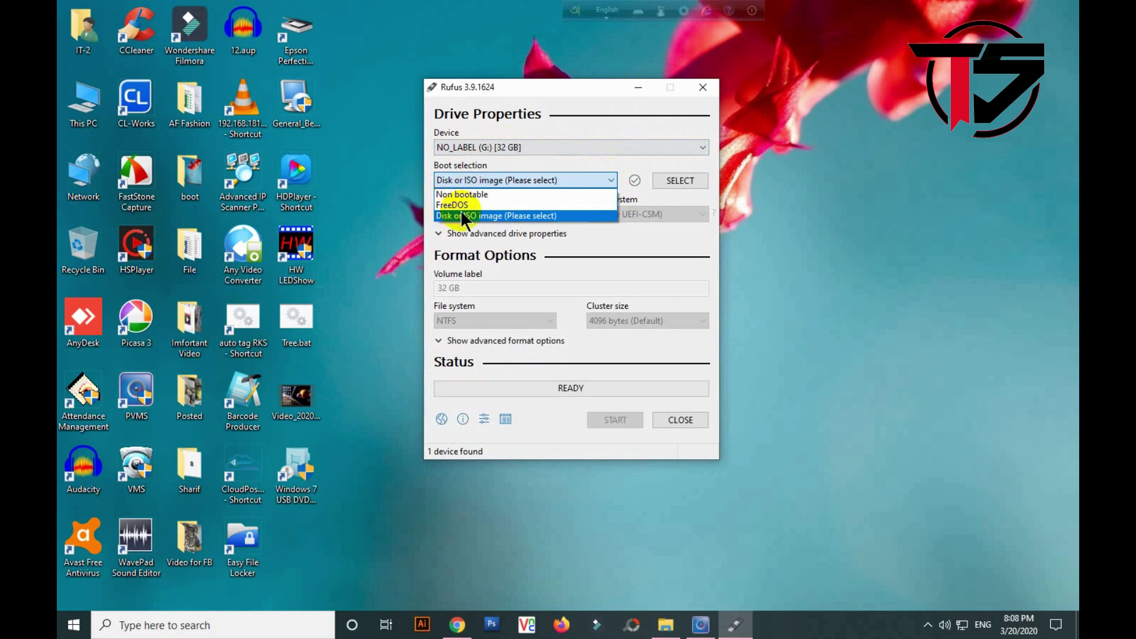
pyautogui.click(462, 215)
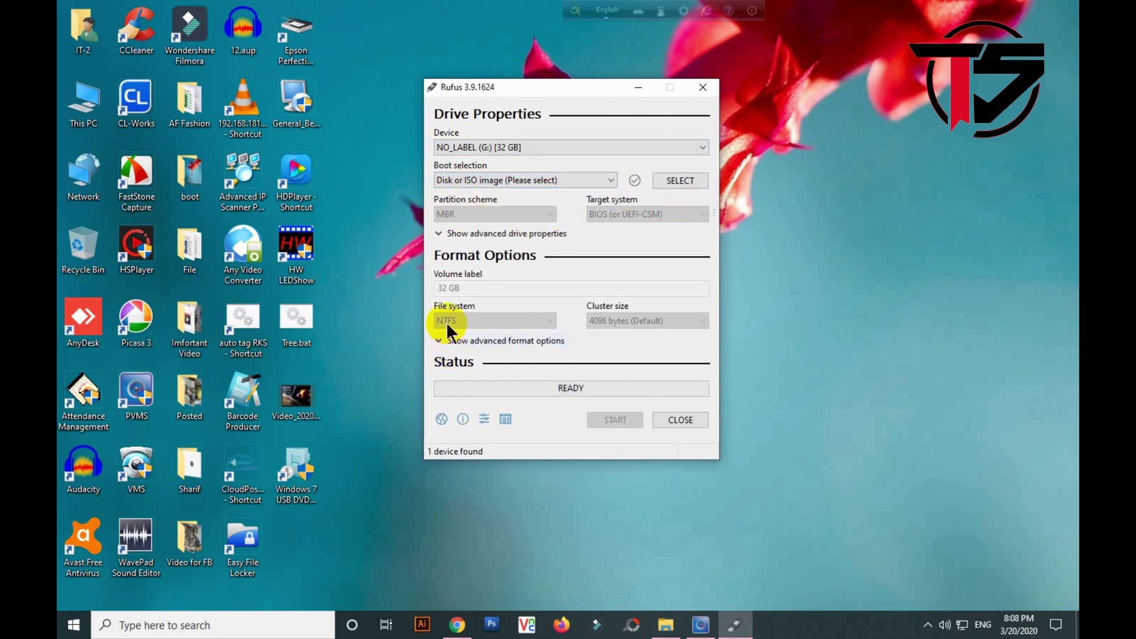
# Step: Load Windows 10 64bit.iso from the att Soft\boot folder on the Soft+File (D:) drive as the boot image
pyautogui.click(690, 179)
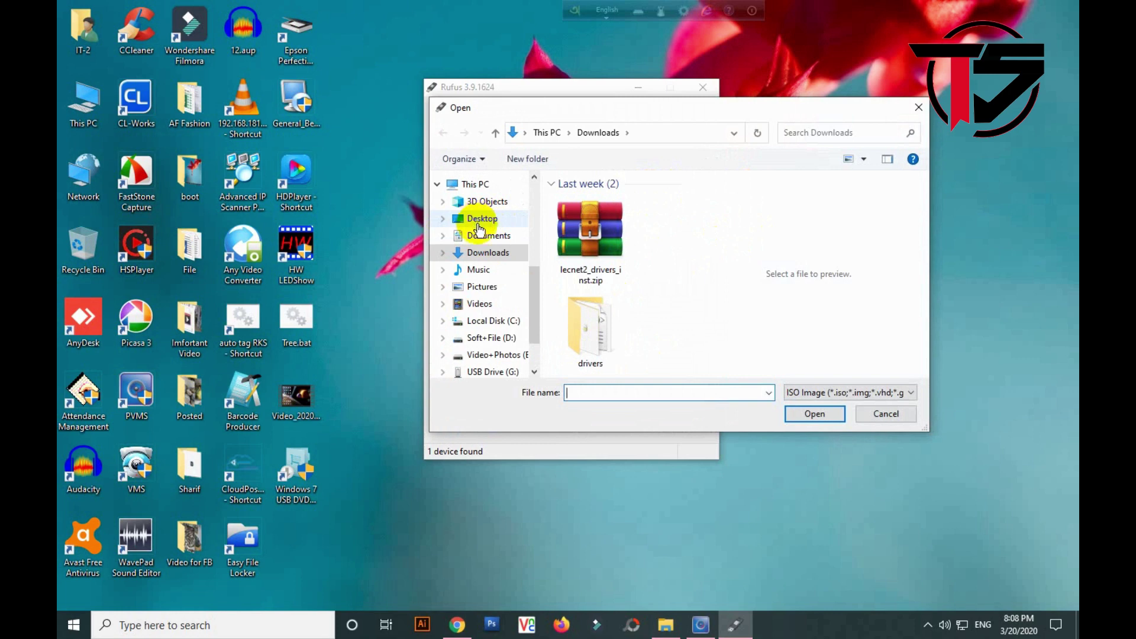
pyautogui.click(488, 338)
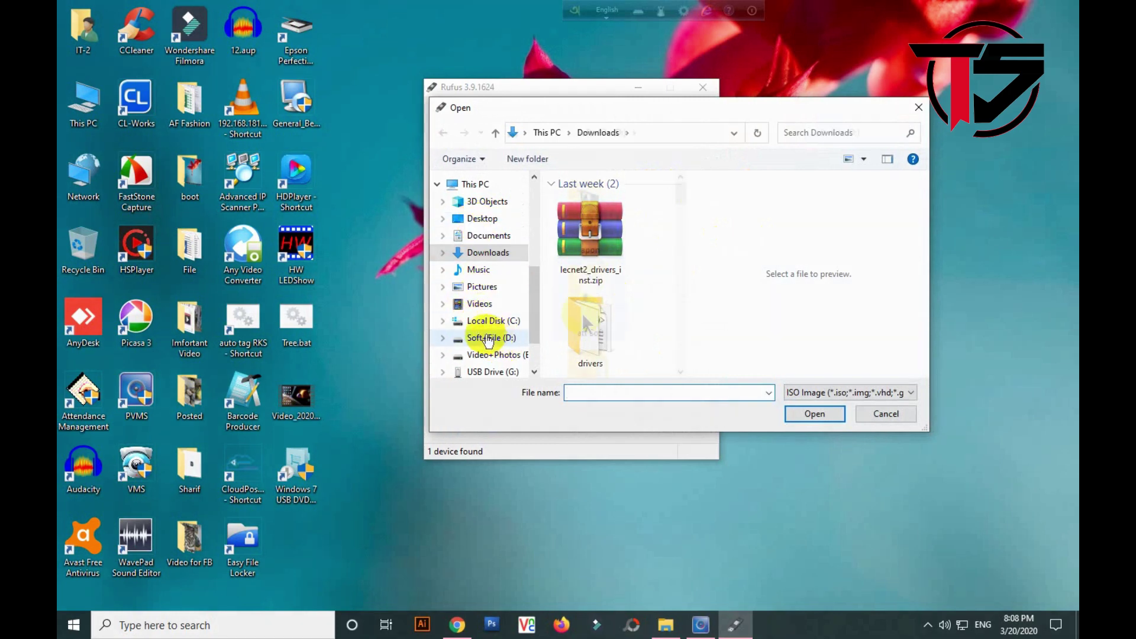
pyautogui.doubleClick(598, 296)
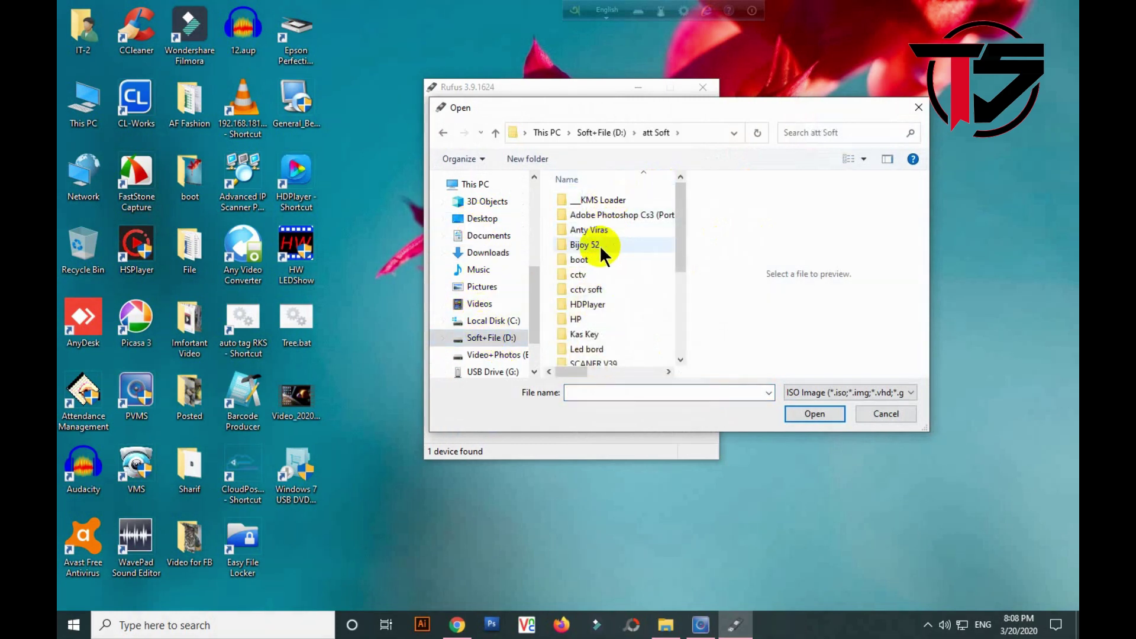
pyautogui.doubleClick(588, 259)
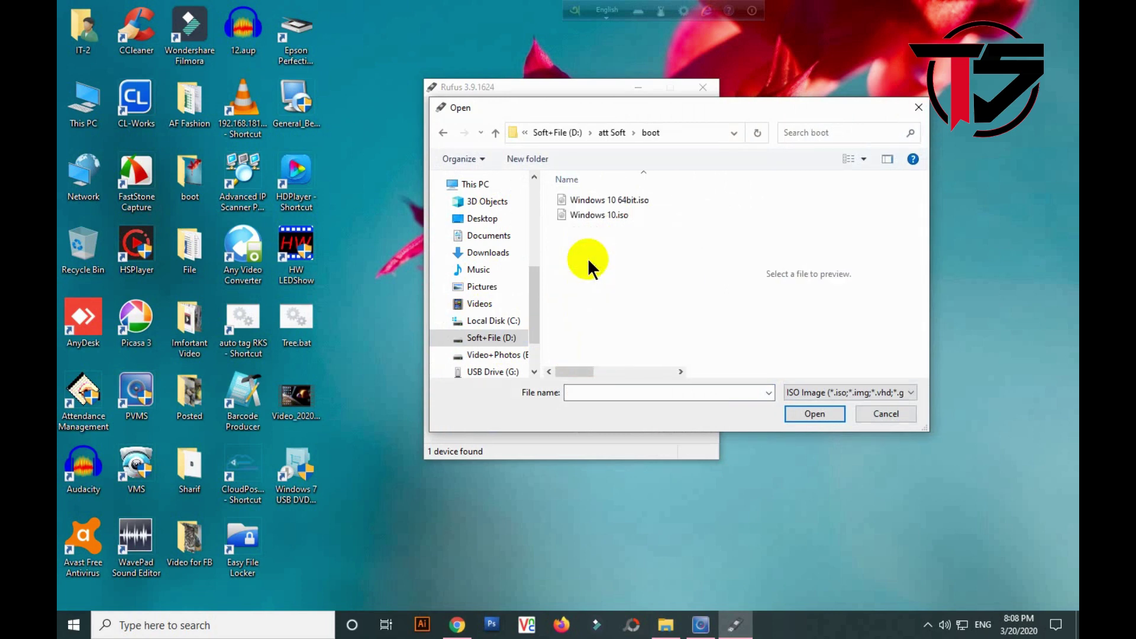
pyautogui.click(611, 204)
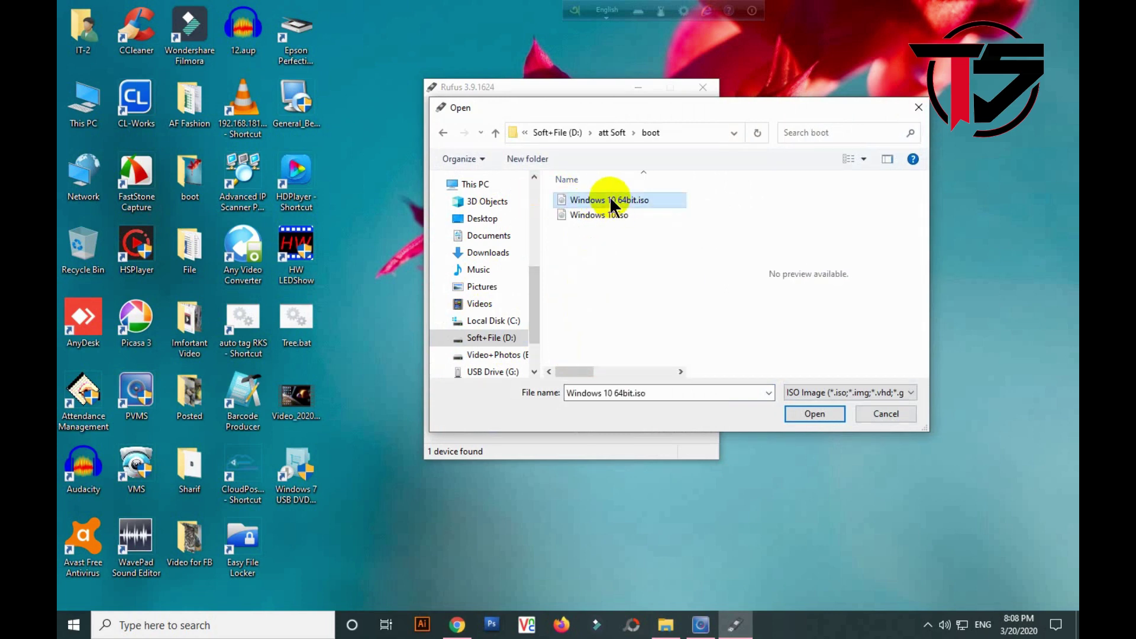
pyautogui.click(805, 415)
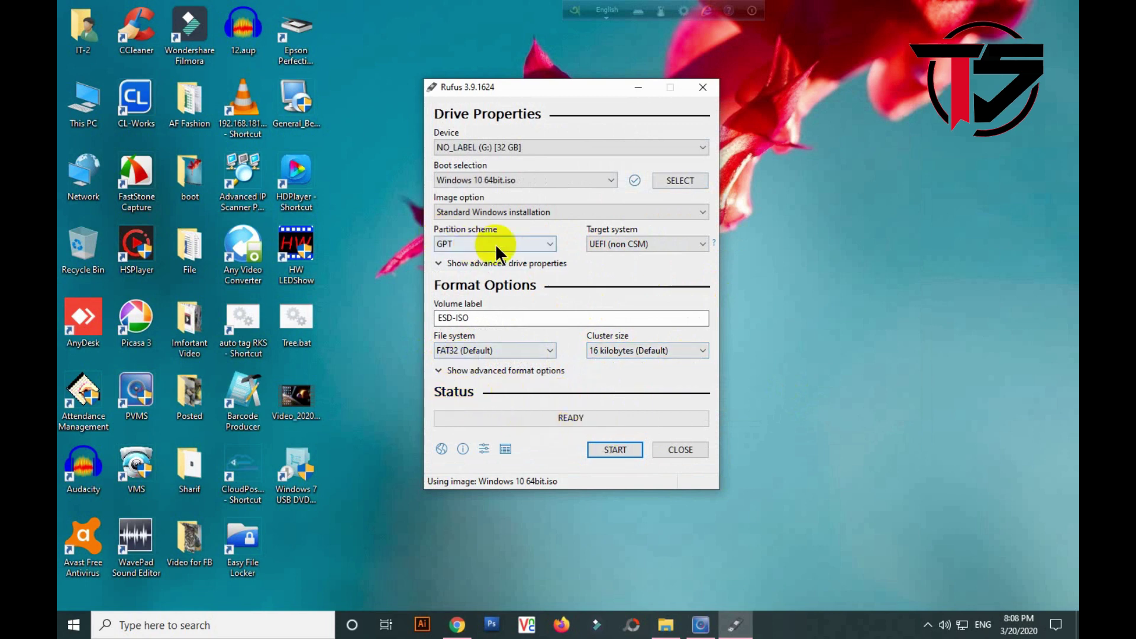
# Step: Choose the GPT partition scheme and the Standard Windows installation image option for the USB drive
pyautogui.click(545, 244)
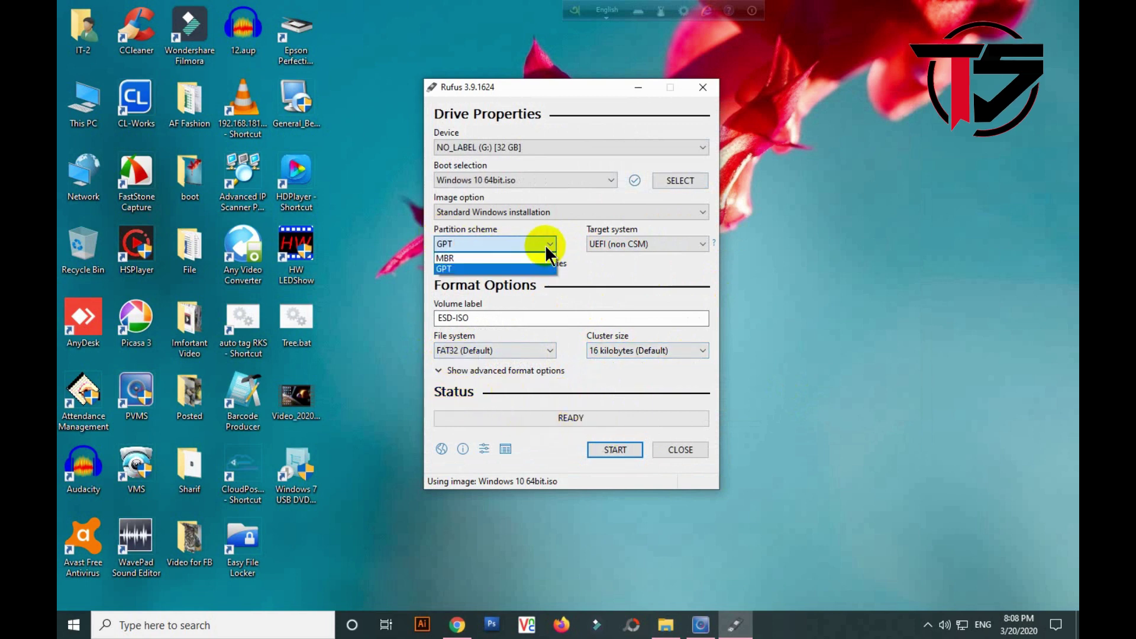
pyautogui.click(445, 269)
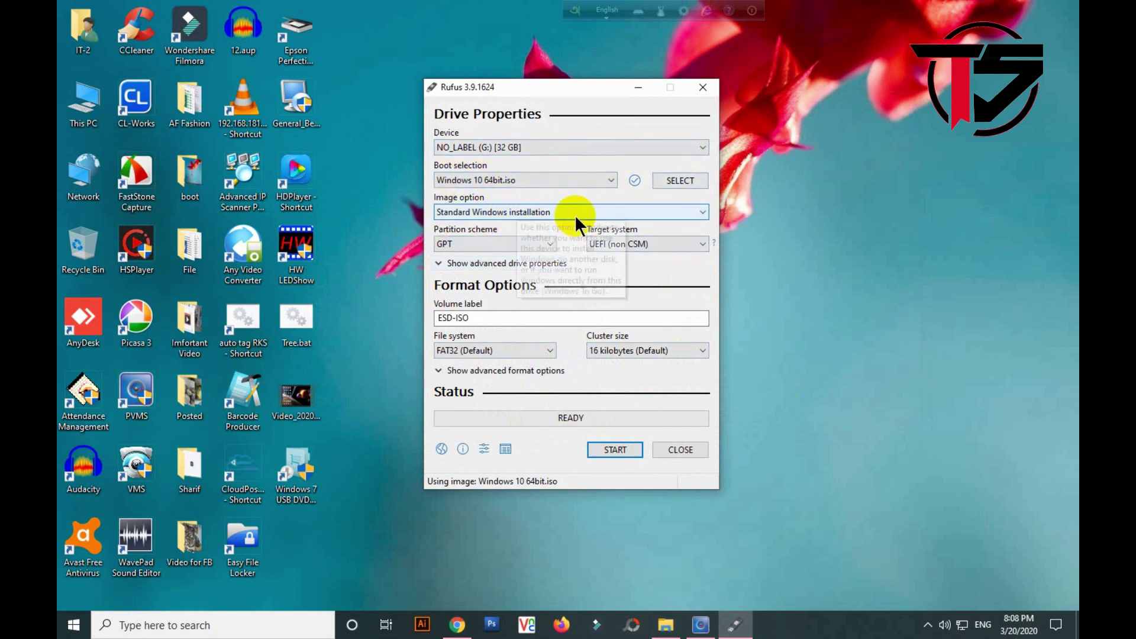
pyautogui.click(630, 213)
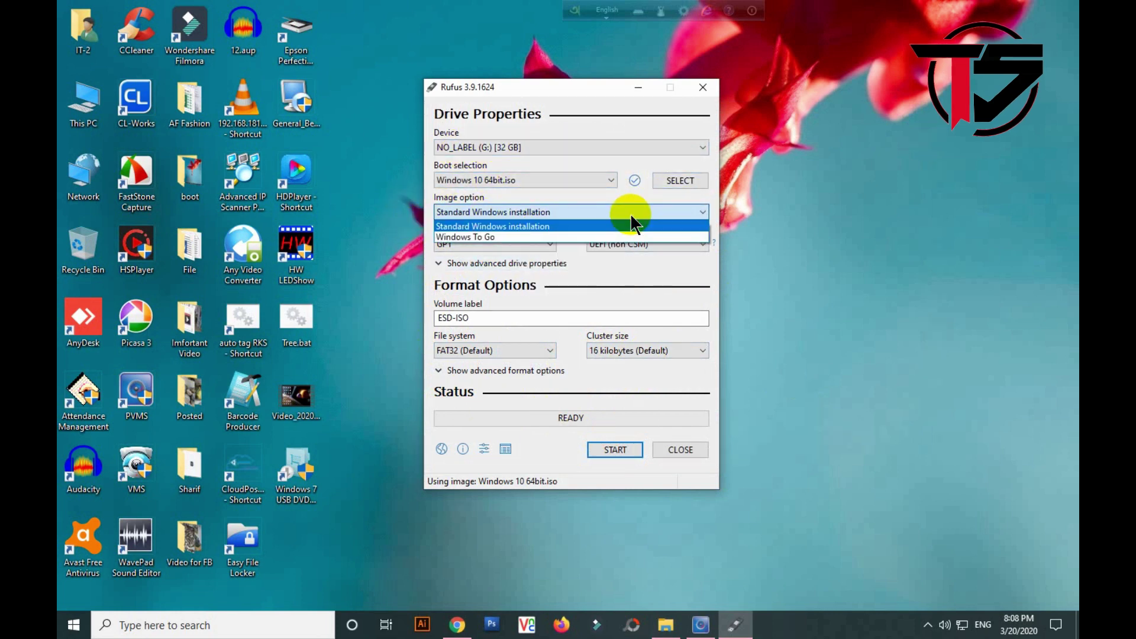
pyautogui.click(536, 229)
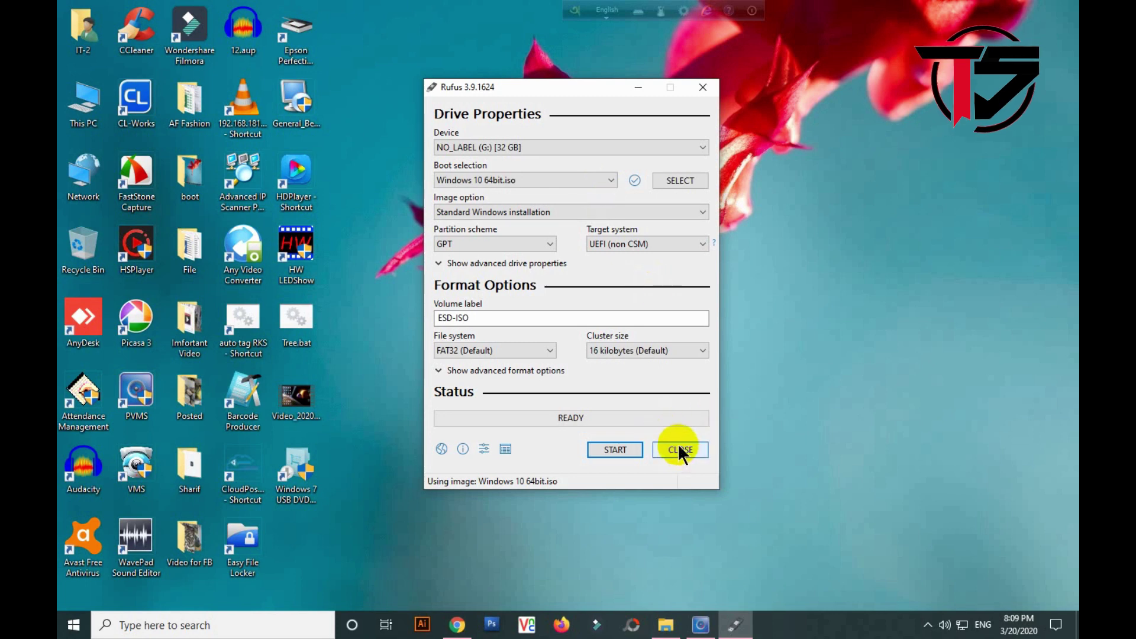
# Step: Minimize Rufus, check USB Drive (G:) in This PC, close that window and refresh the desktop
pyautogui.click(637, 88)
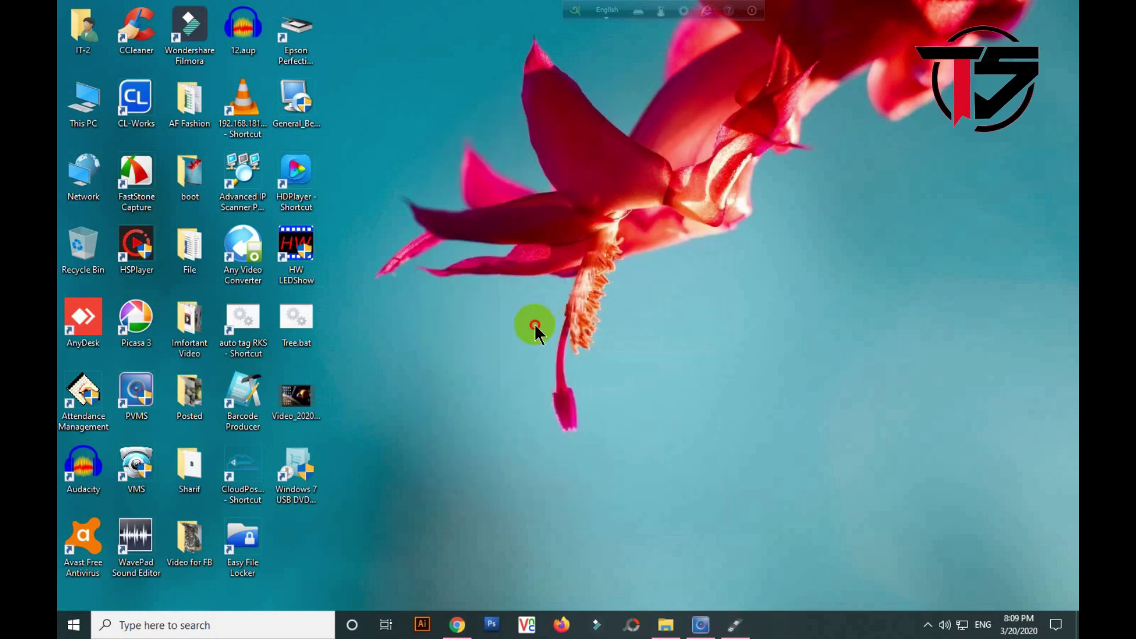
pyautogui.doubleClick(86, 99)
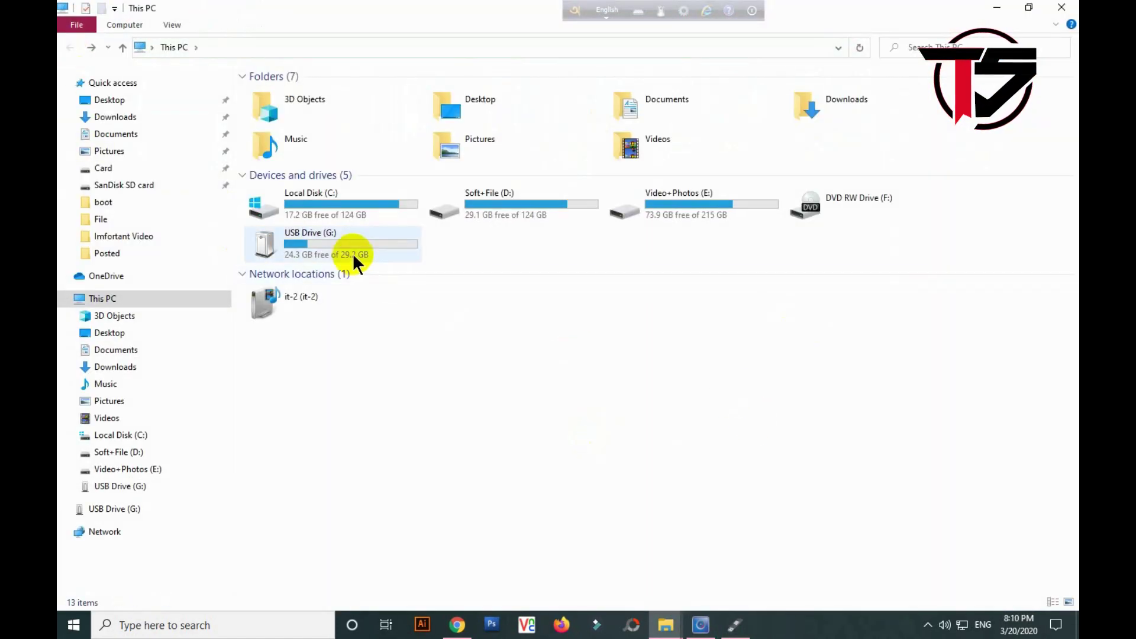
pyautogui.click(1059, 8)
pyautogui.rightClick(520, 217)
pyautogui.rightClick(560, 254)
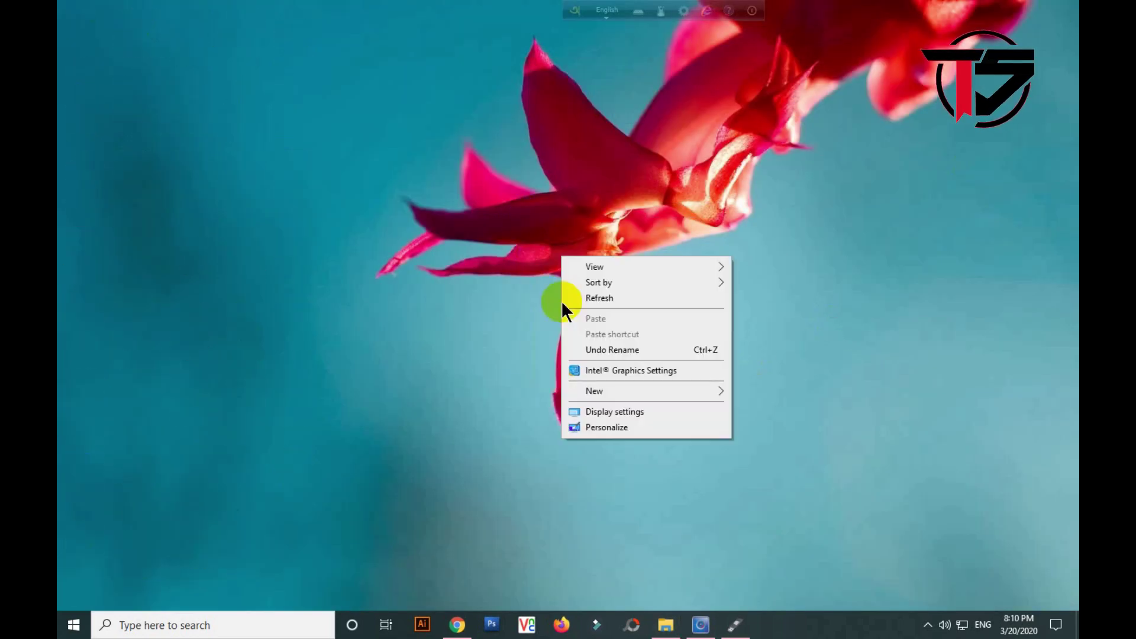
pyautogui.click(602, 298)
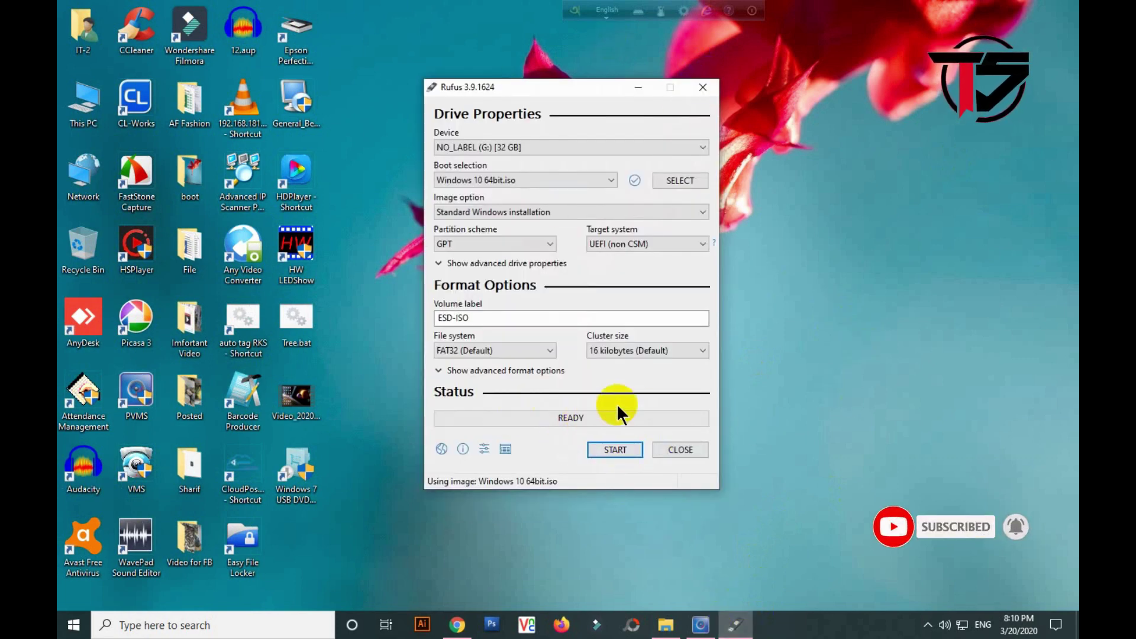
# Step: Close Rufus and eject USB Drive (G:) from the computer
pyautogui.click(705, 87)
pyautogui.click(929, 625)
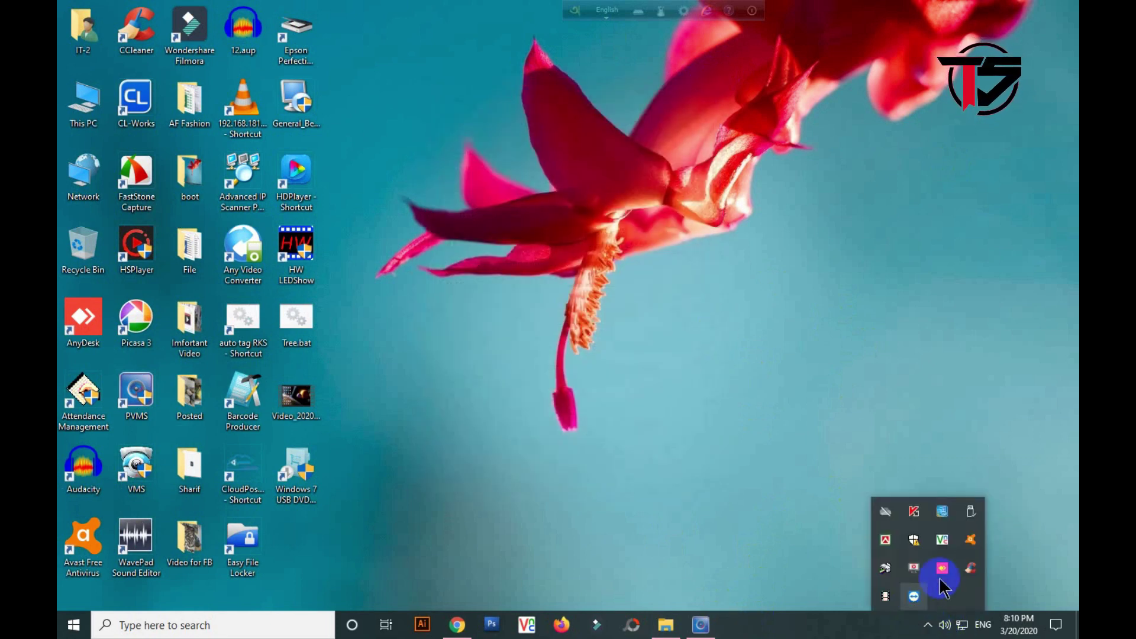
pyautogui.click(971, 512)
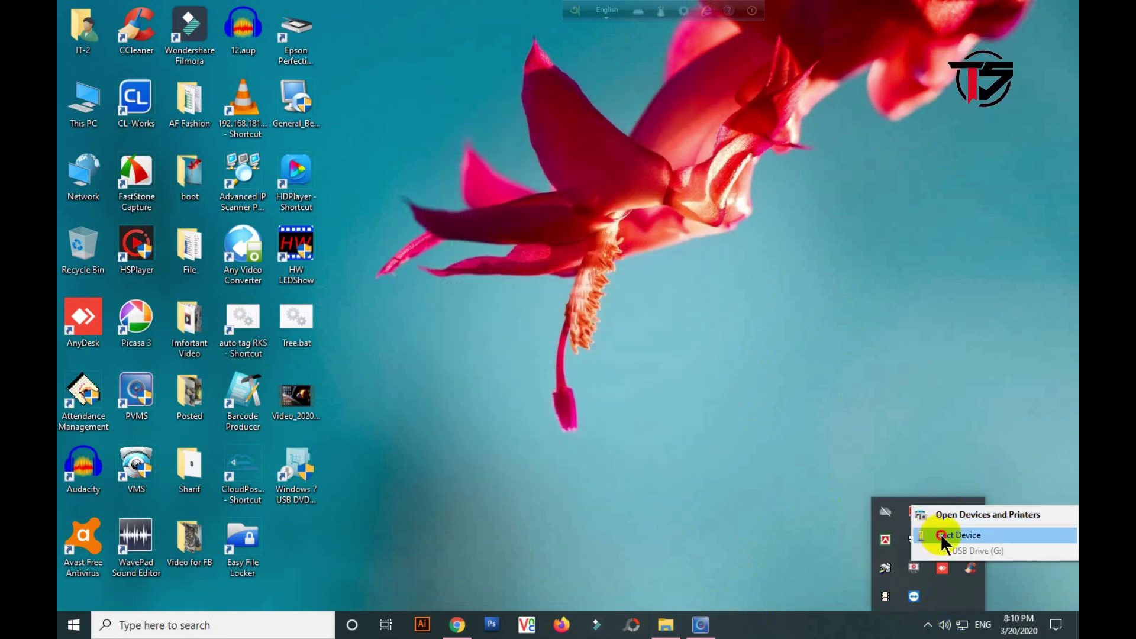
pyautogui.click(941, 535)
pyautogui.rightClick(578, 351)
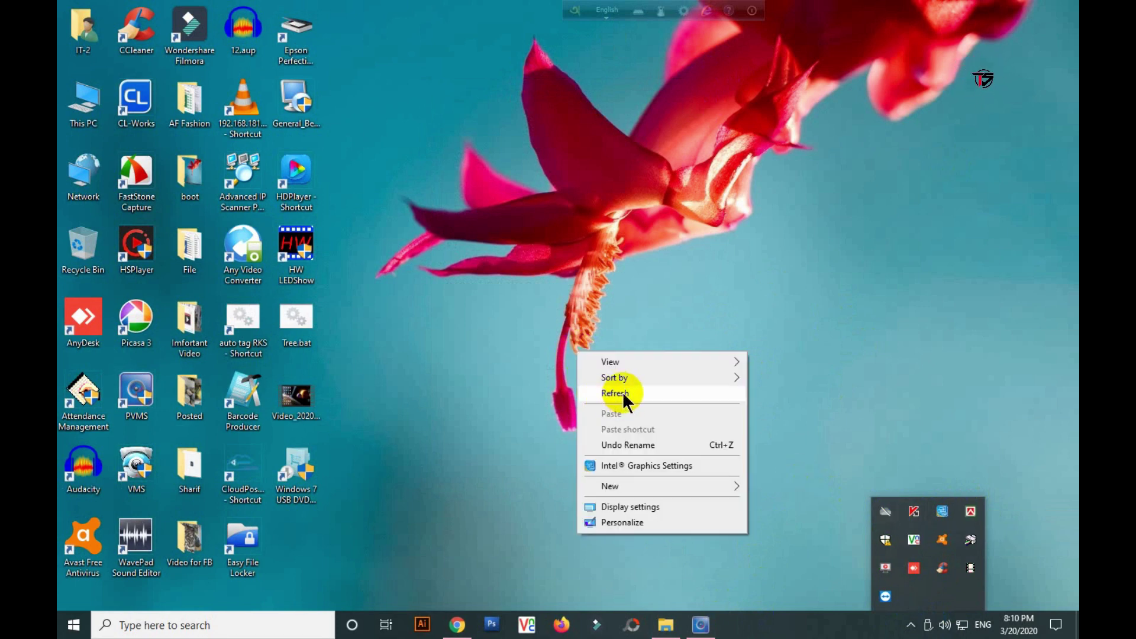
pyautogui.click(622, 392)
pyautogui.click(911, 625)
pyautogui.click(915, 596)
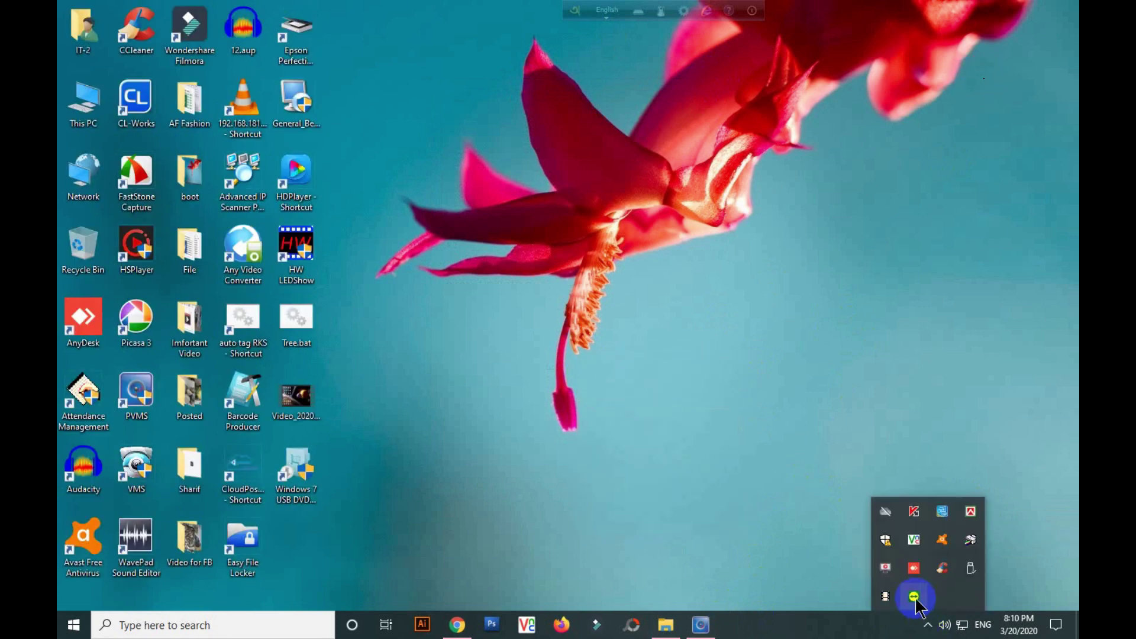